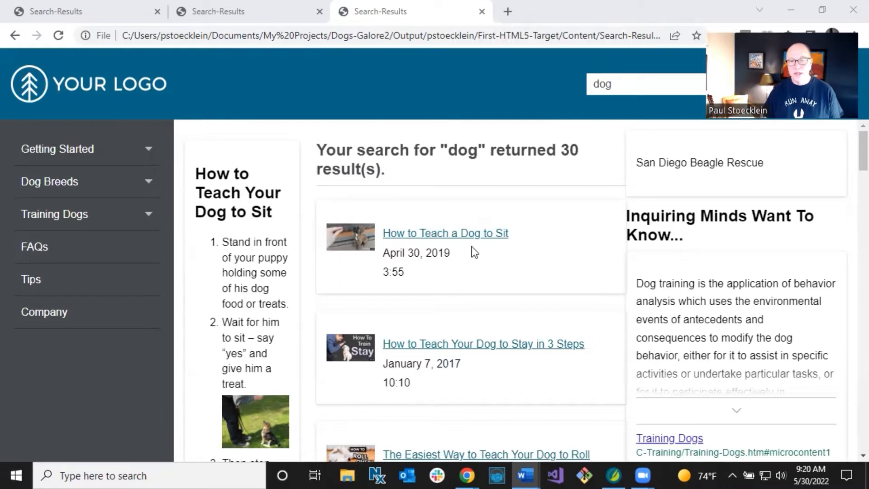
# Examine the "dog" search results page, including its featured snippet, promoted videos, topic results and knowledge panel entries.
pyautogui.scroll(-1, 498, 243)
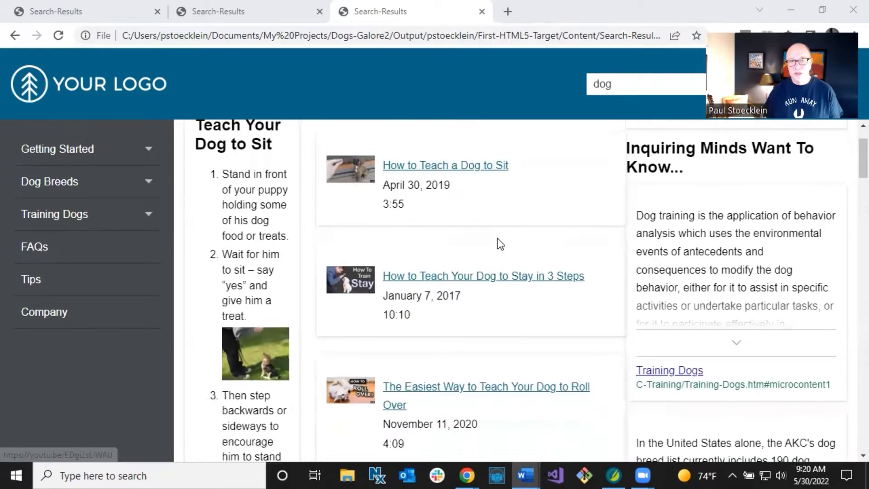
pyautogui.scroll(1, 500, 243)
pyautogui.scroll(-3, 498, 243)
pyautogui.scroll(3, 498, 243)
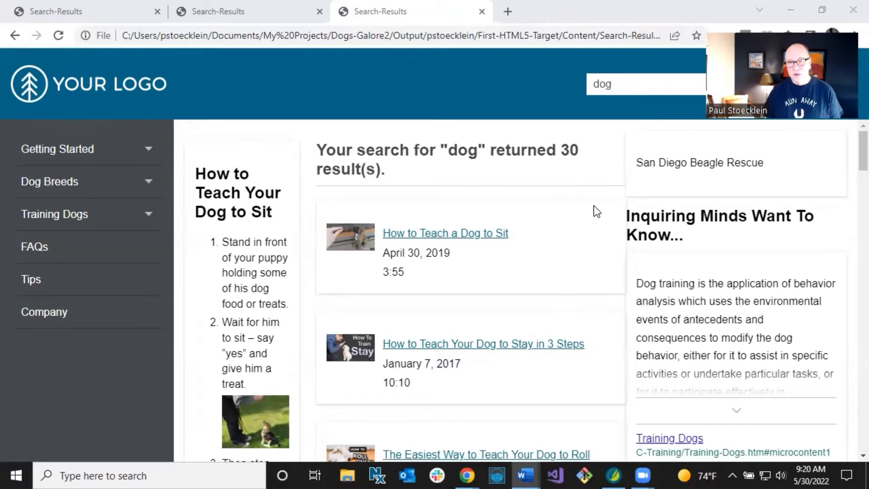
pyautogui.scroll(-2, 596, 212)
pyautogui.scroll(-5, 598, 216)
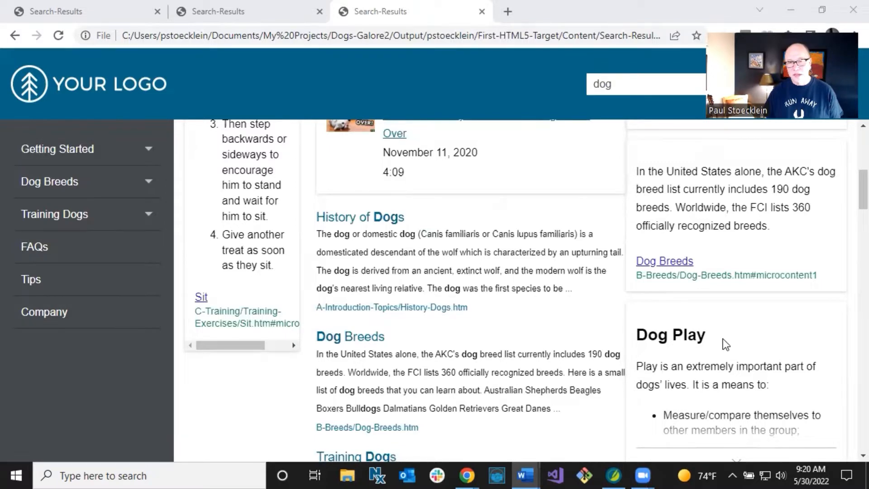
pyautogui.scroll(-2, 723, 339)
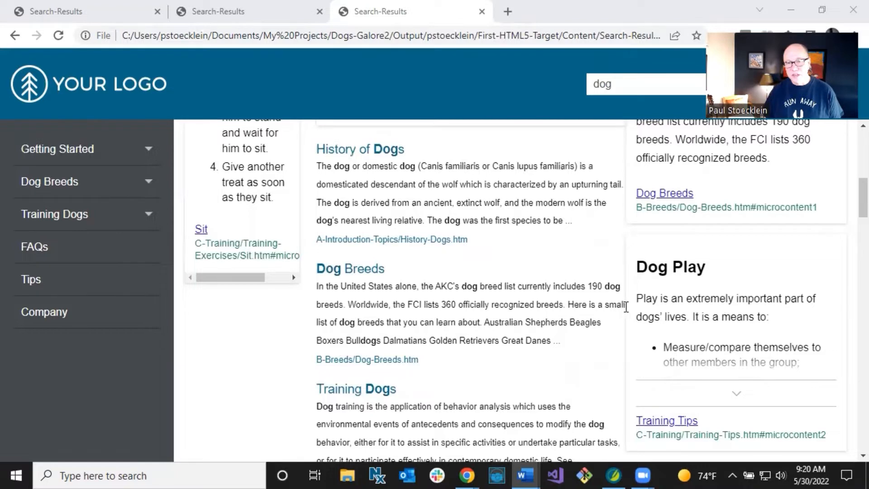
pyautogui.scroll(1, 660, 313)
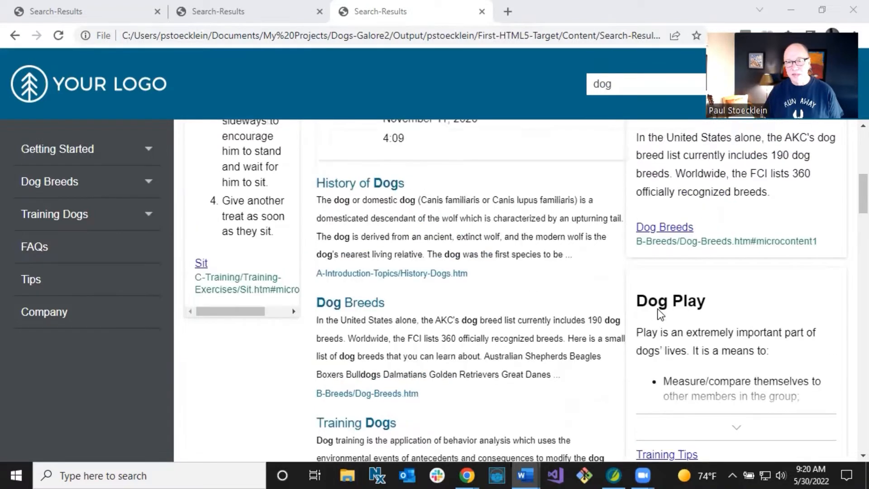
pyautogui.scroll(10, 659, 311)
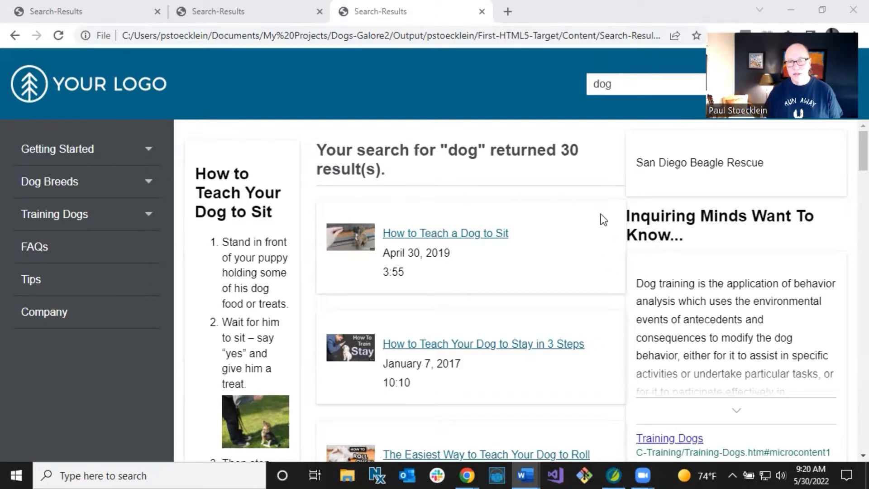
pyautogui.scroll(-6, 584, 318)
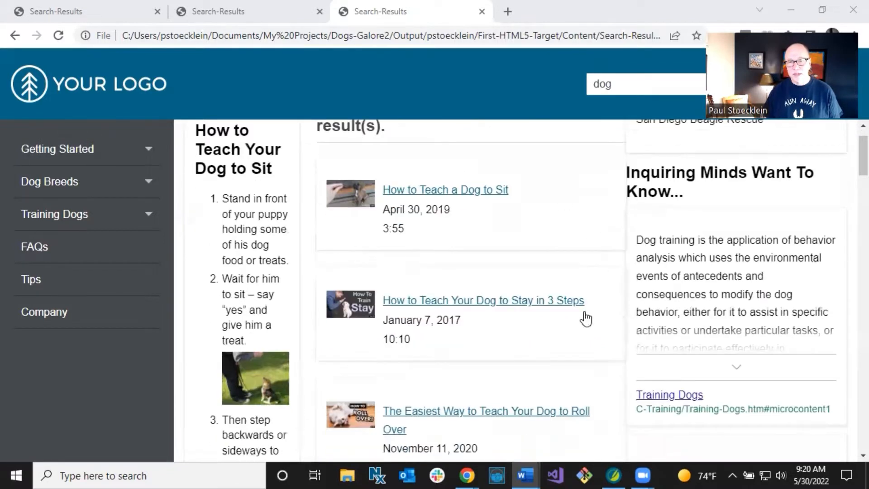
pyautogui.scroll(6, 598, 335)
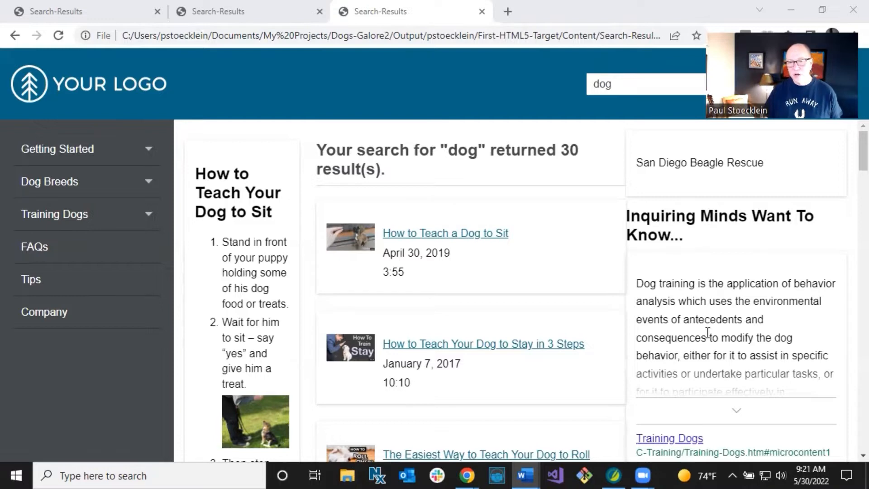
pyautogui.scroll(-3, 707, 332)
pyautogui.scroll(3, 707, 332)
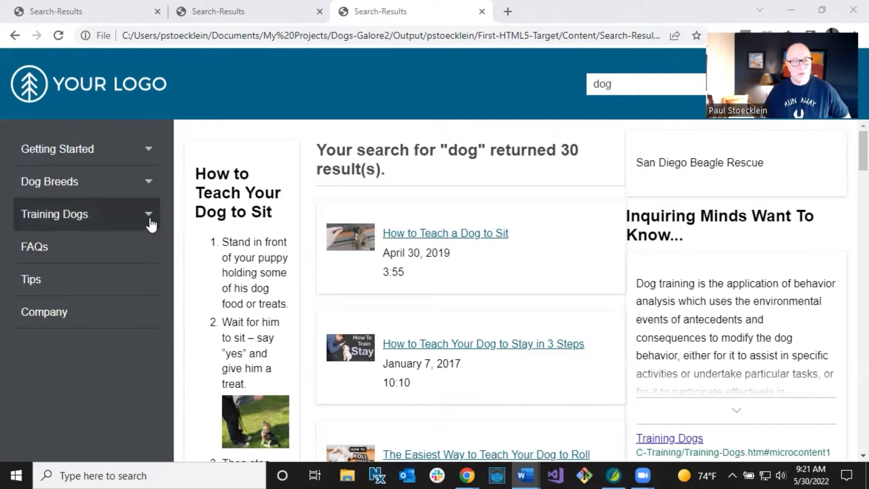
# Open the Boxers topic under Dog Breeds and look over its content and side promotions.
pyautogui.click(148, 183)
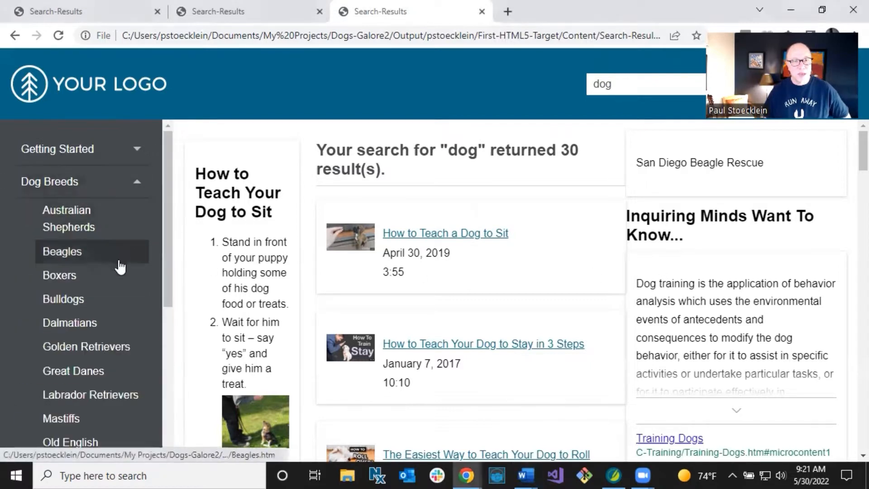
pyautogui.scroll(-3, 119, 270)
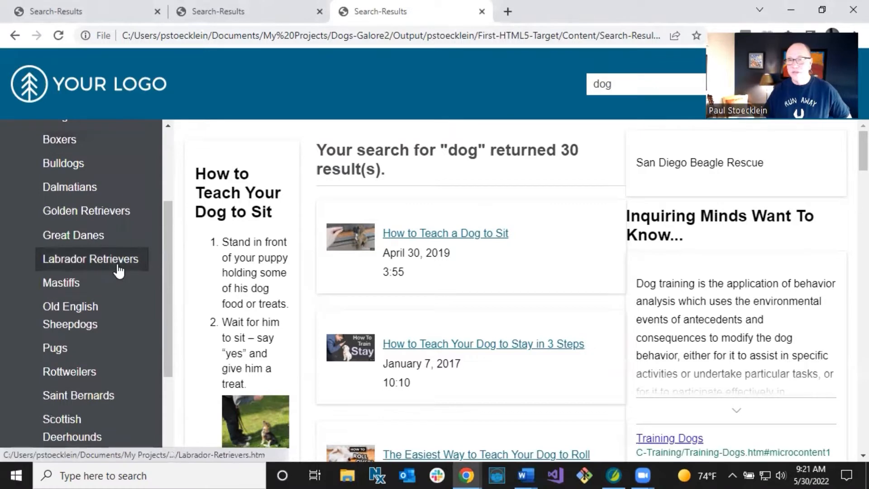
pyautogui.click(68, 144)
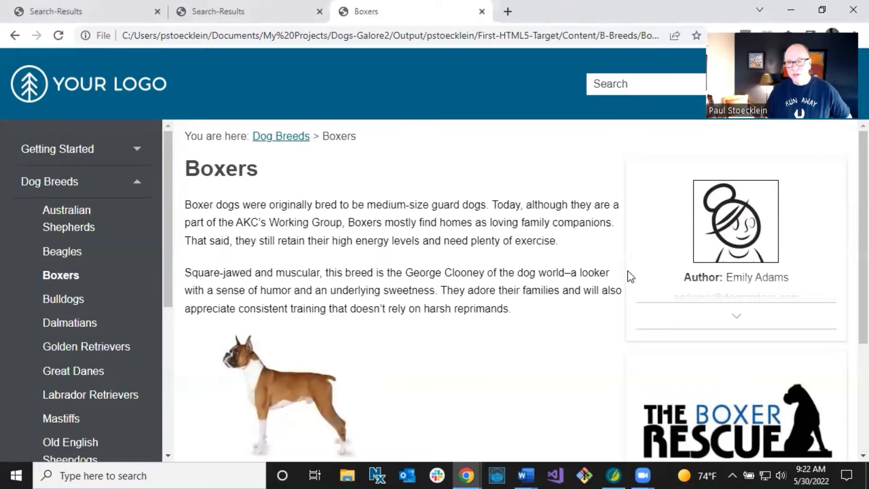
pyautogui.scroll(-3, 628, 267)
pyautogui.scroll(3, 639, 262)
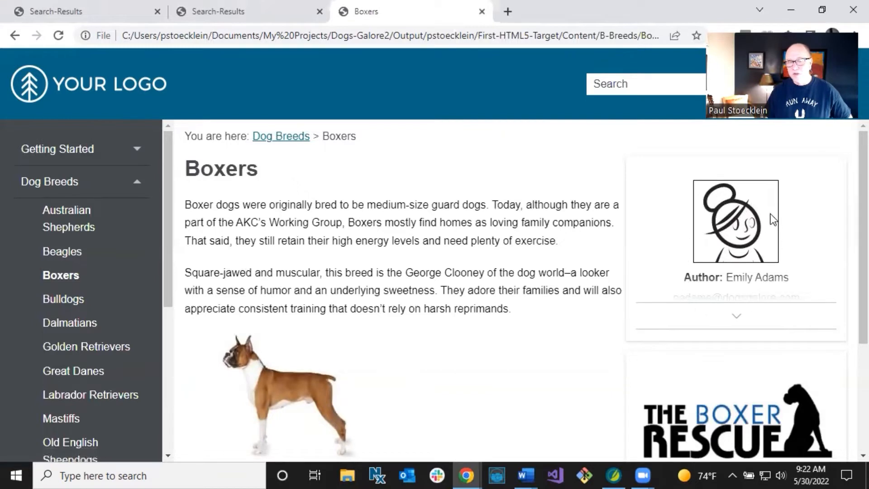
# Expand the truncated author box on the Boxers topic and review the boxer rescue promotion below it.
pyautogui.click(740, 318)
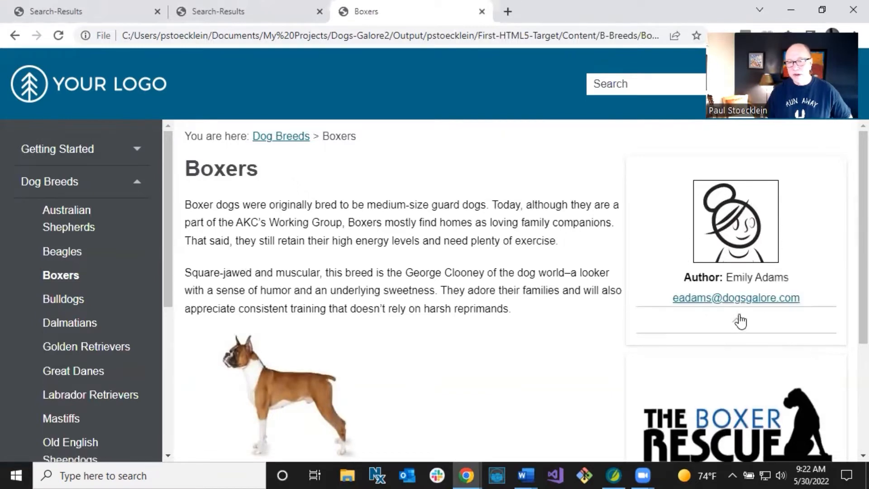
pyautogui.click(739, 318)
pyautogui.click(739, 317)
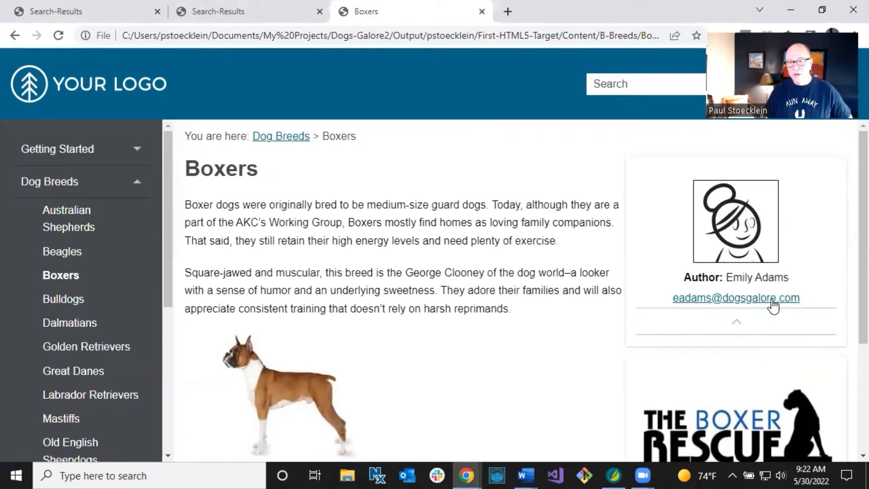
pyautogui.scroll(-1, 774, 278)
pyautogui.scroll(-3, 773, 278)
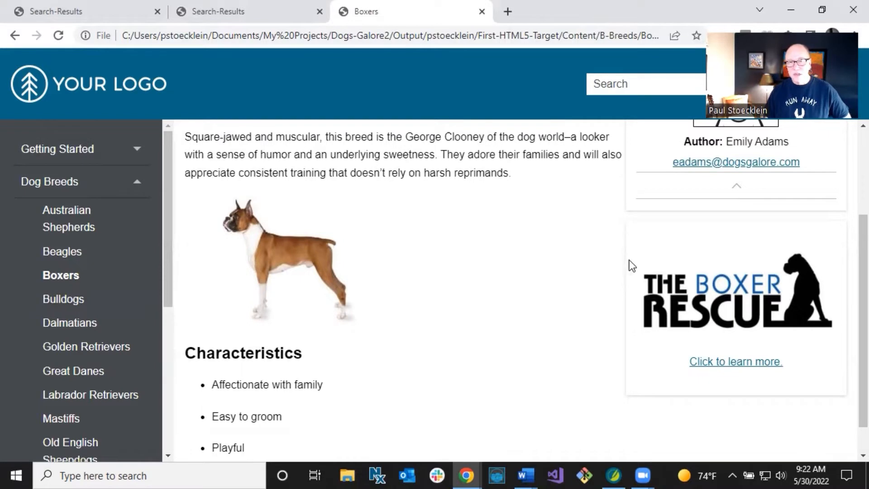
pyautogui.scroll(-1, 89, 320)
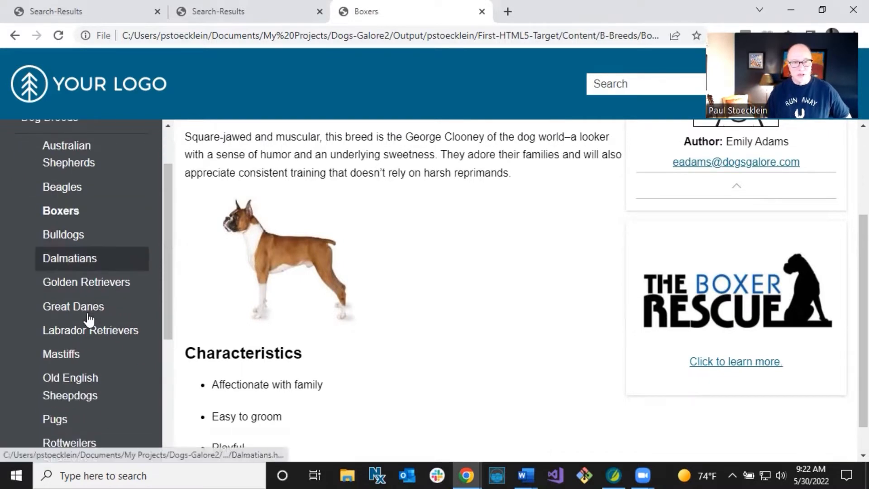
# Open the Pugs topic and check the First Video Link drop-down beside its text.
pyautogui.scroll(-2, 88, 320)
pyautogui.click(72, 286)
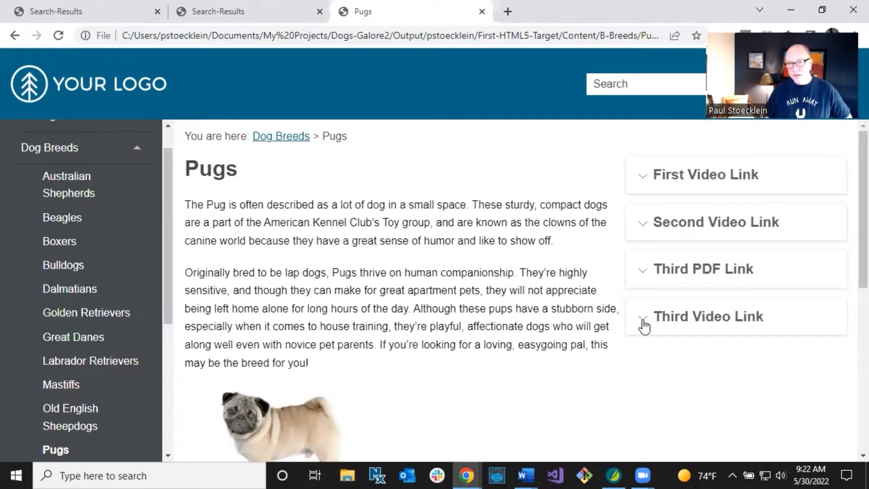
pyautogui.click(672, 183)
pyautogui.click(678, 185)
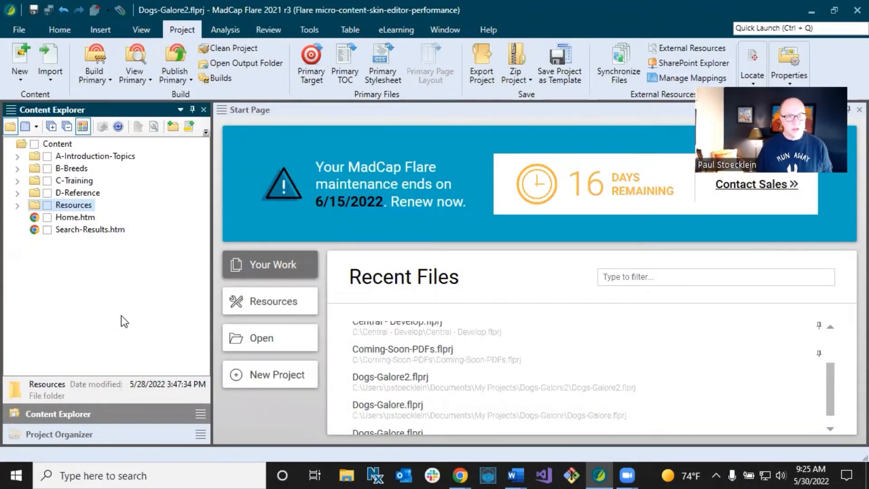
# Switch to the Dogs-Galore2 project in MadCap Flare and open its Side-Navigation skin for editing.
pyautogui.click(77, 433)
pyautogui.click(18, 154)
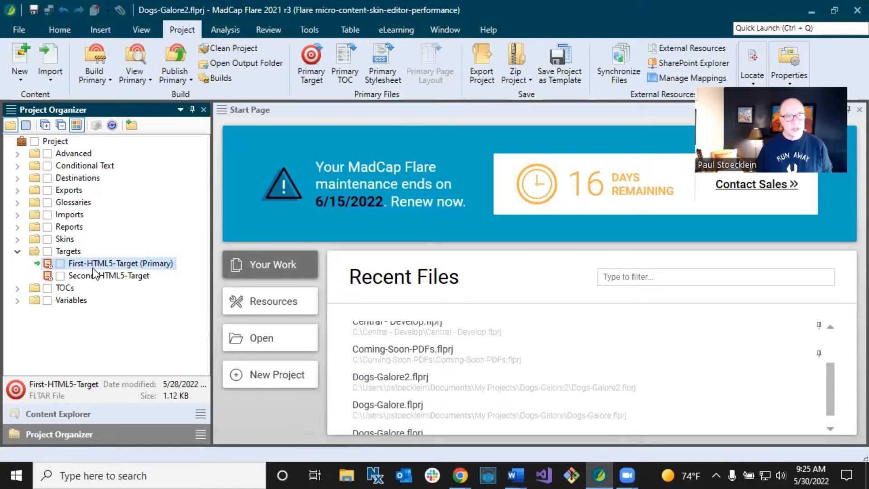
pyautogui.click(17, 239)
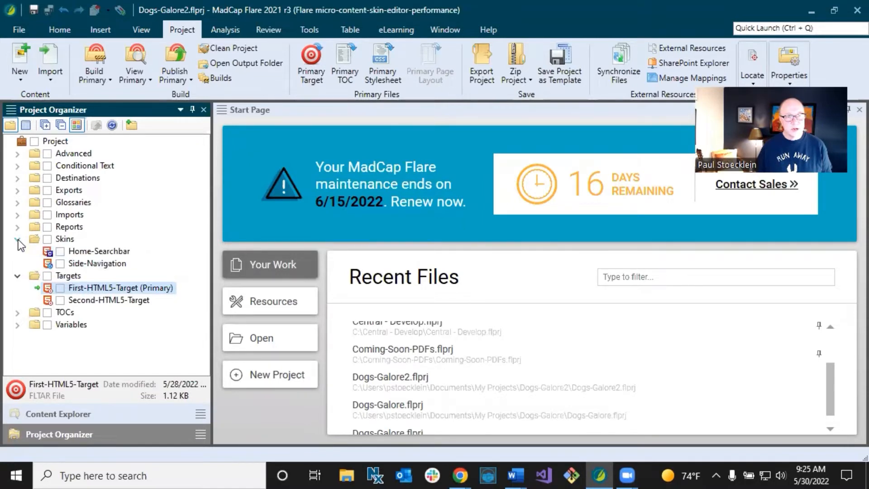
pyautogui.click(104, 267)
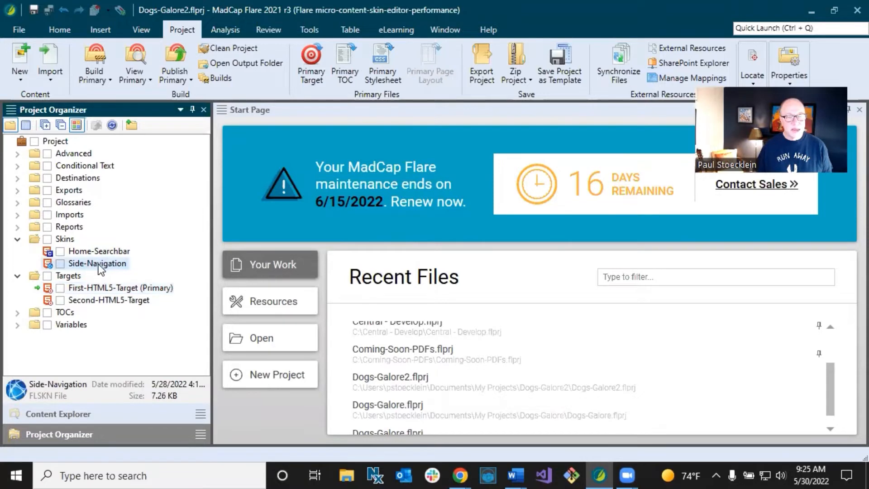
pyautogui.click(97, 252)
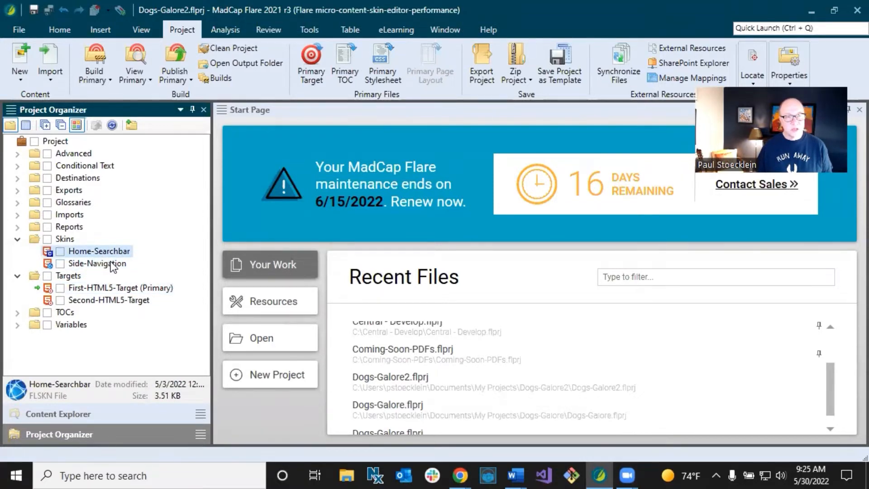
pyautogui.click(112, 266)
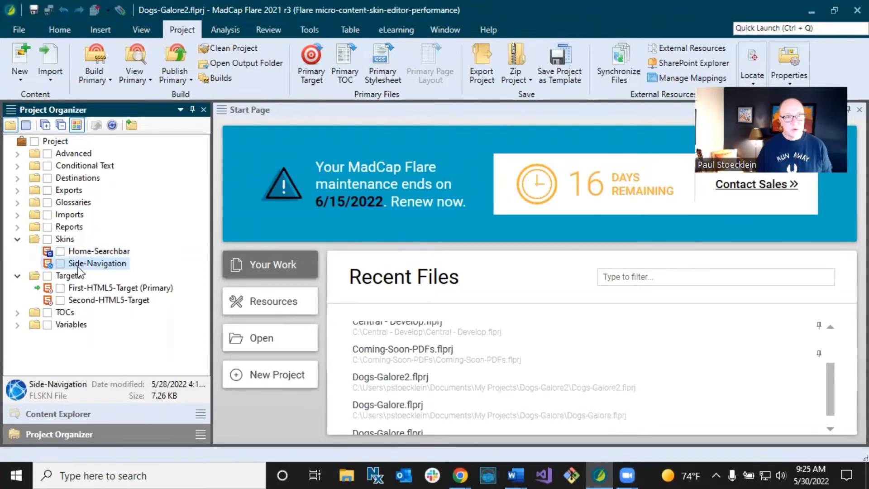
pyautogui.doubleClick(92, 263)
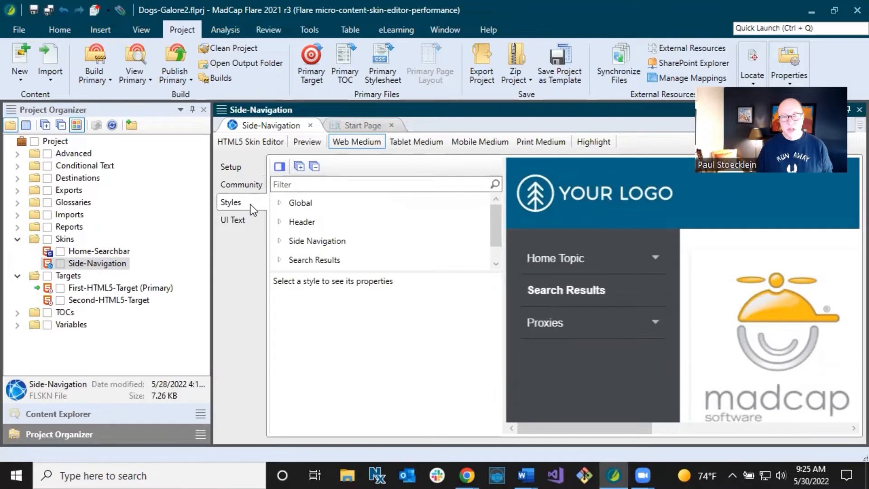
# Review the Side-Navigation skin's setup options, including the view modes for micro content and proxies.
pyautogui.click(235, 168)
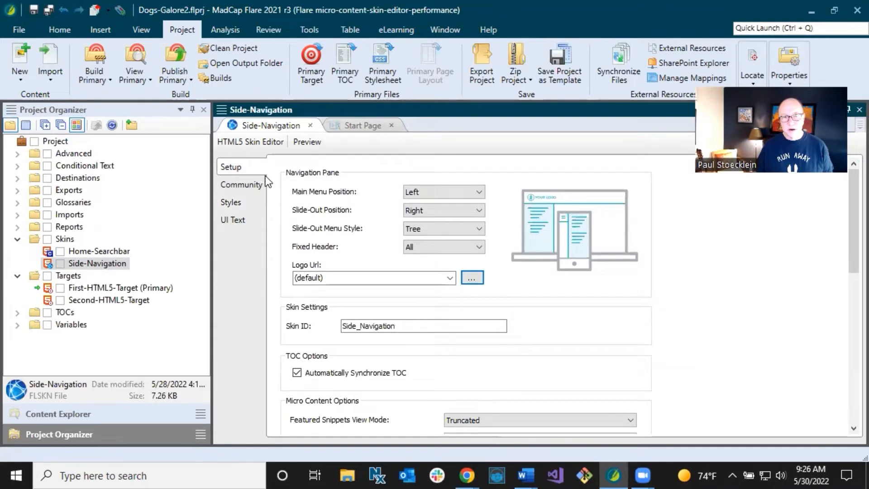
pyautogui.scroll(-3, 283, 319)
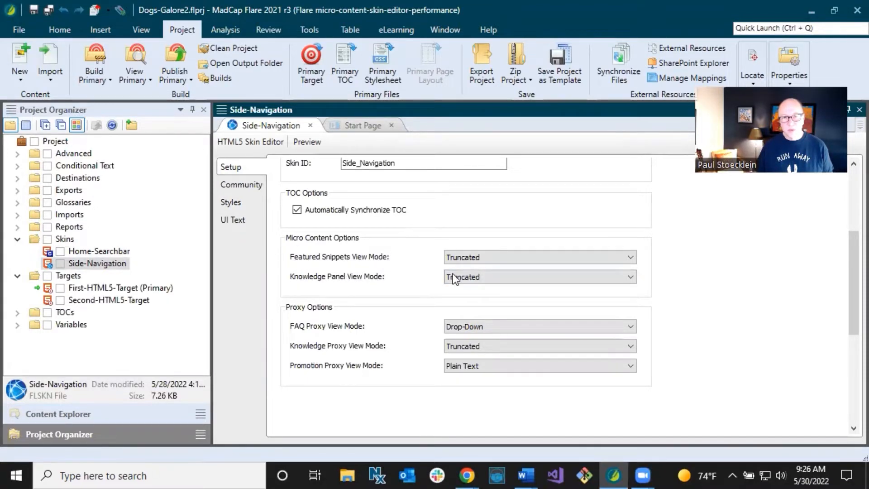
pyautogui.scroll(3, 281, 283)
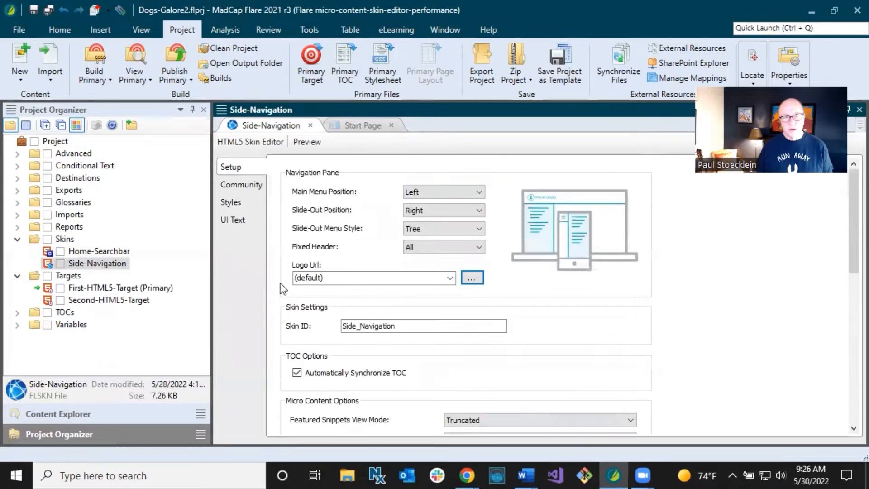
# Filter the skin's styles by "Knowledge" and select the Knowledge Panel style under Search Results.
pyautogui.click(244, 201)
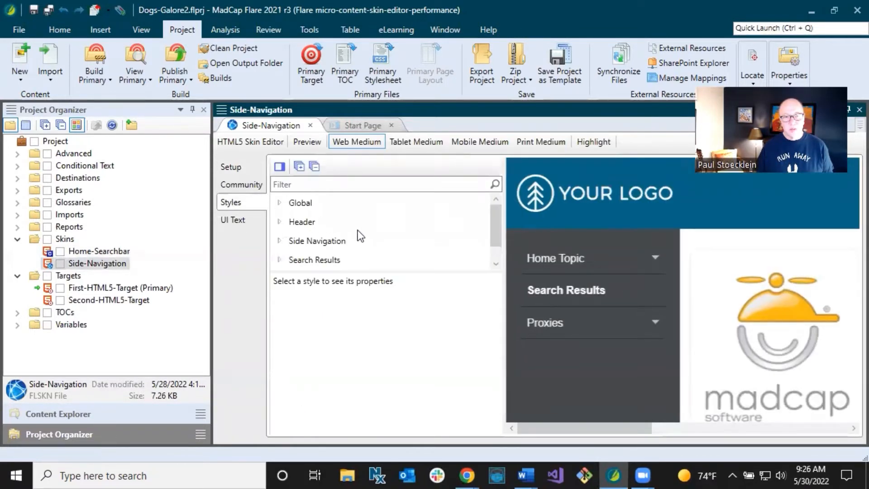
pyautogui.moveTo(495, 214); pyautogui.dragTo(482, 238)
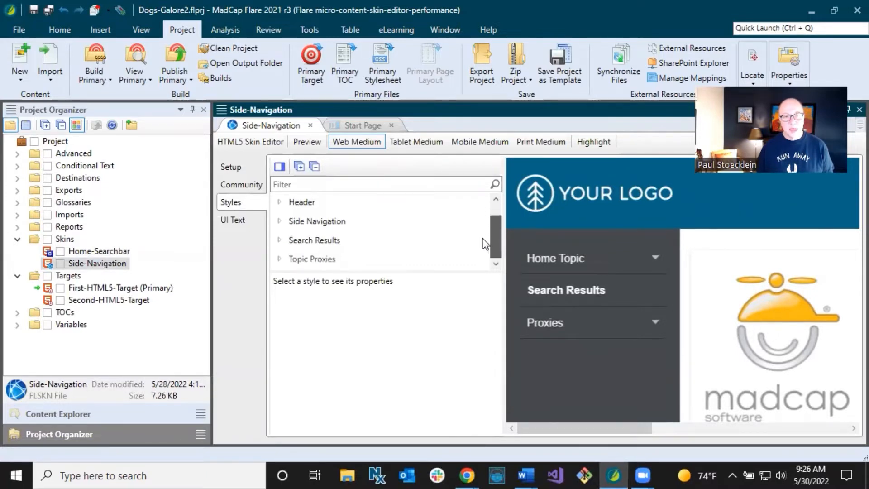
pyautogui.click(280, 241)
pyautogui.scroll(-2, 301, 240)
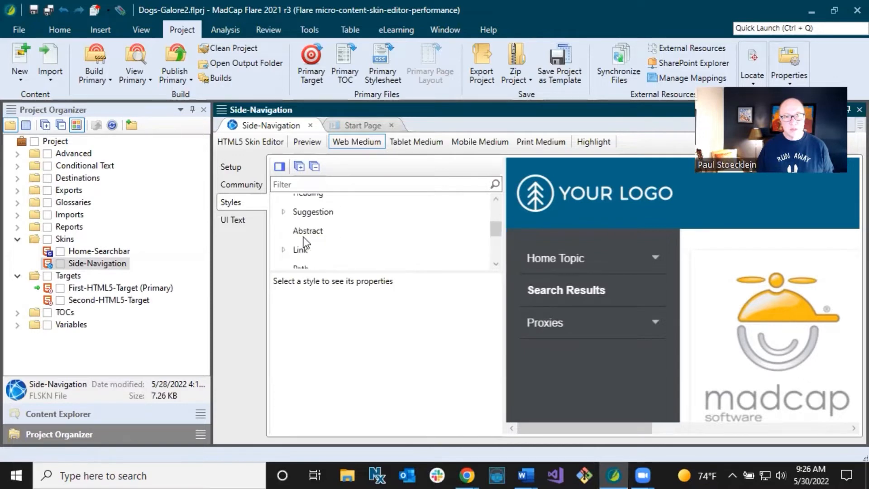
pyautogui.scroll(-4, 303, 240)
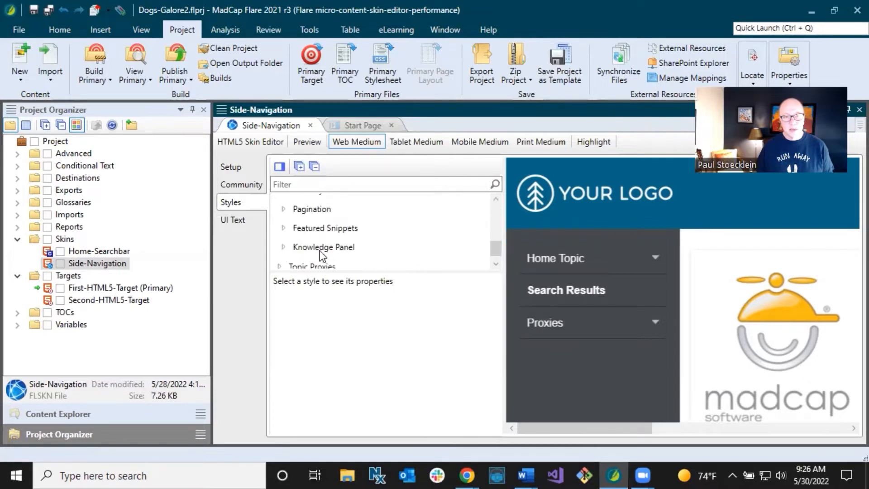
pyautogui.click(316, 185)
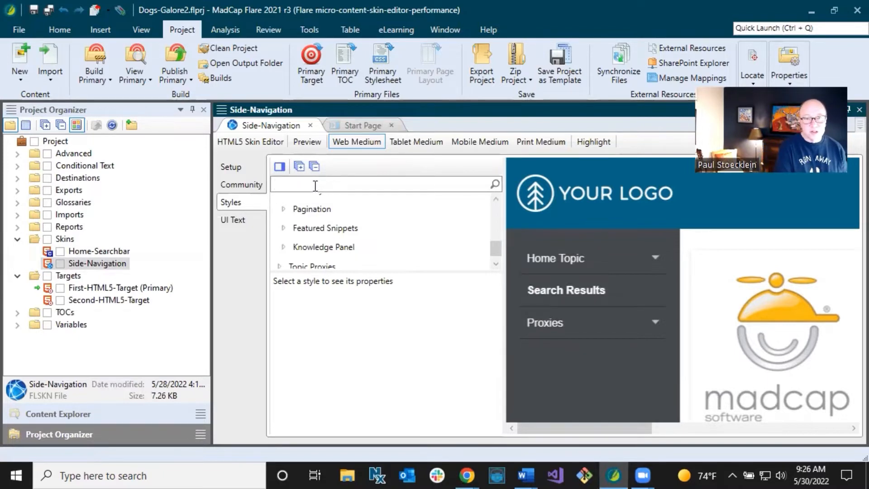
pyautogui.write('Knowledge')
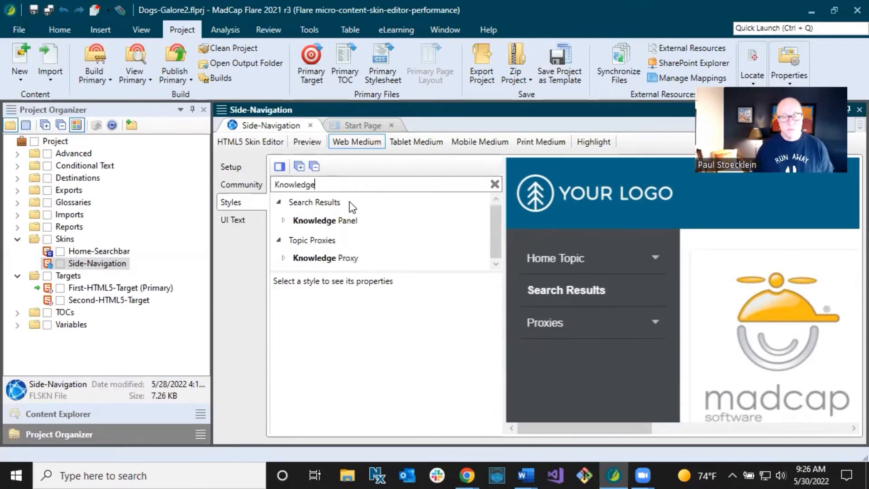
pyautogui.click(327, 225)
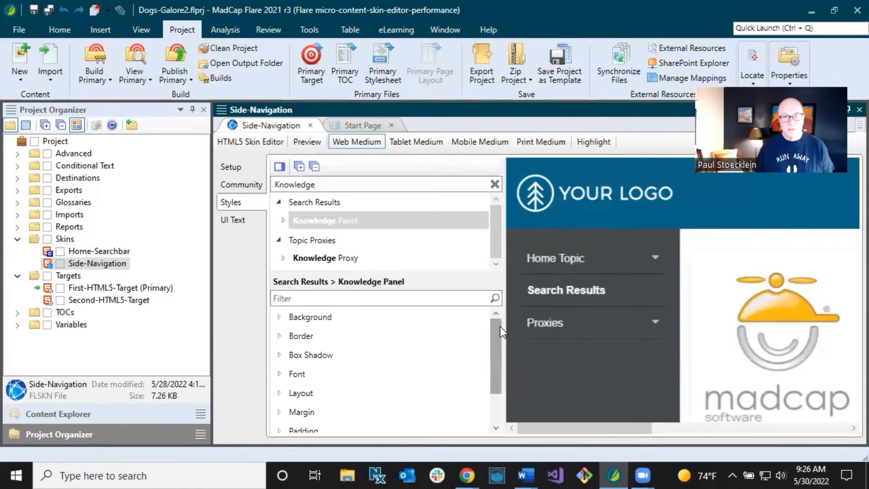
# Set the Knowledge Panel style's side panel width to 33 percent, check it in the preview, and save the skin.
pyautogui.moveTo(500, 327); pyautogui.dragTo(501, 370)
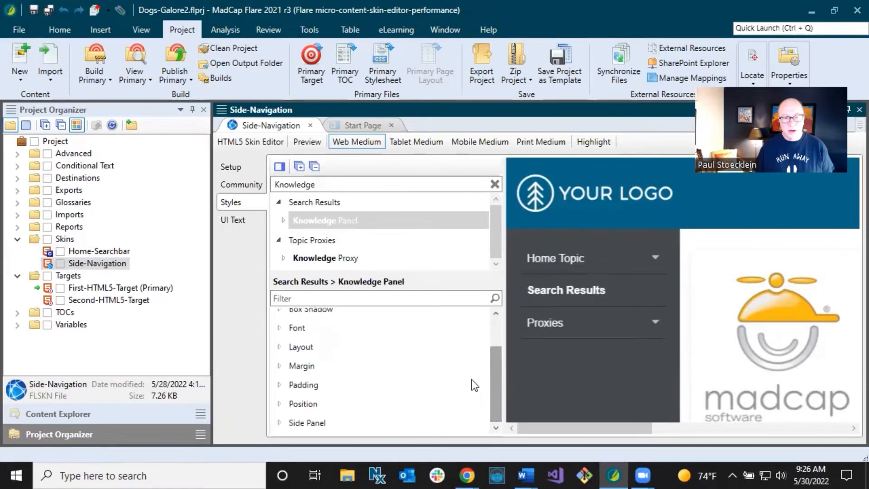
pyautogui.click(279, 423)
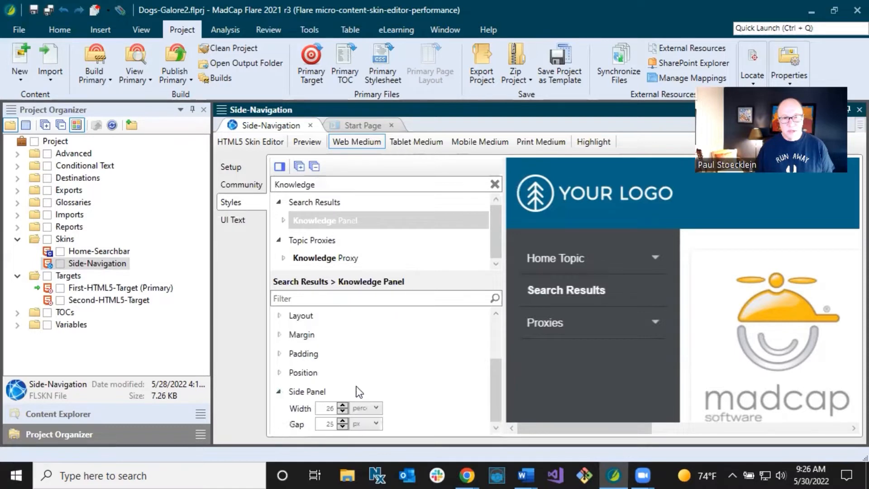
pyautogui.click(322, 409)
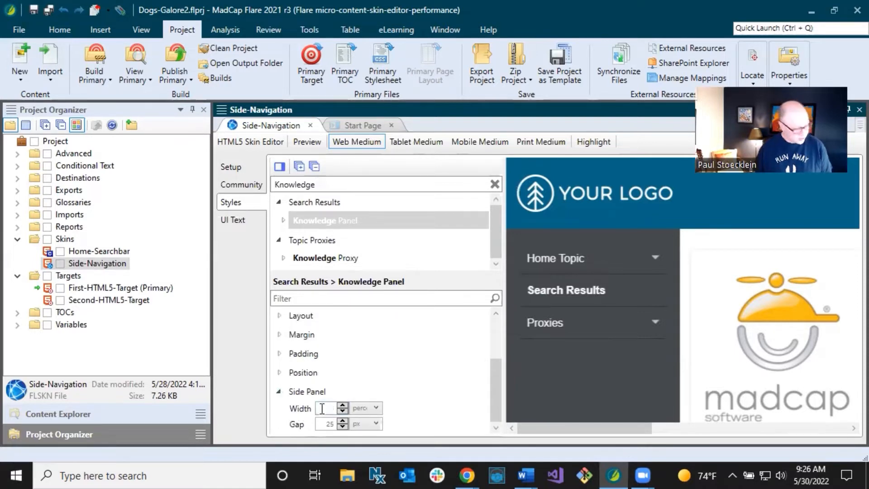
pyautogui.write('33')
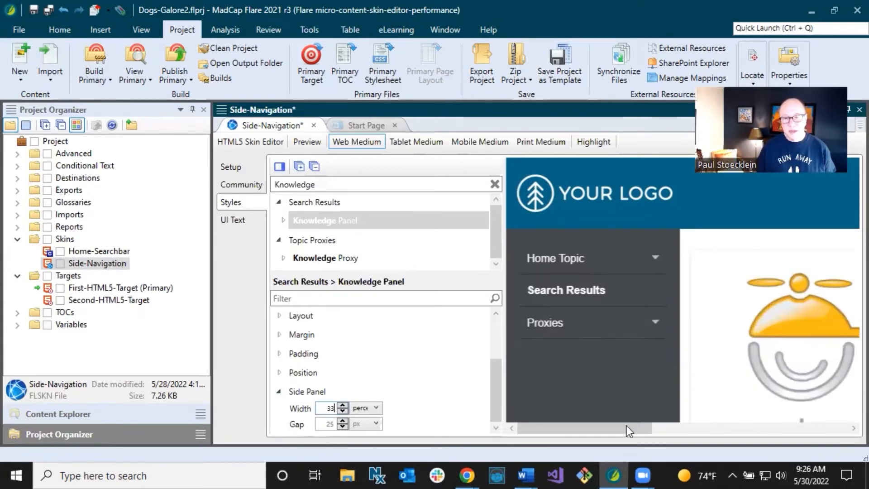
pyautogui.moveTo(626, 425); pyautogui.dragTo(688, 426)
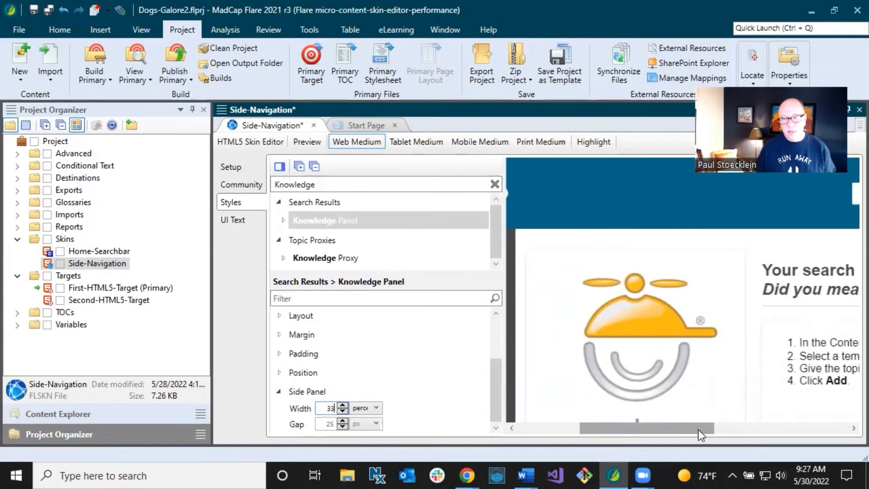
pyautogui.moveTo(699, 430); pyautogui.dragTo(613, 426)
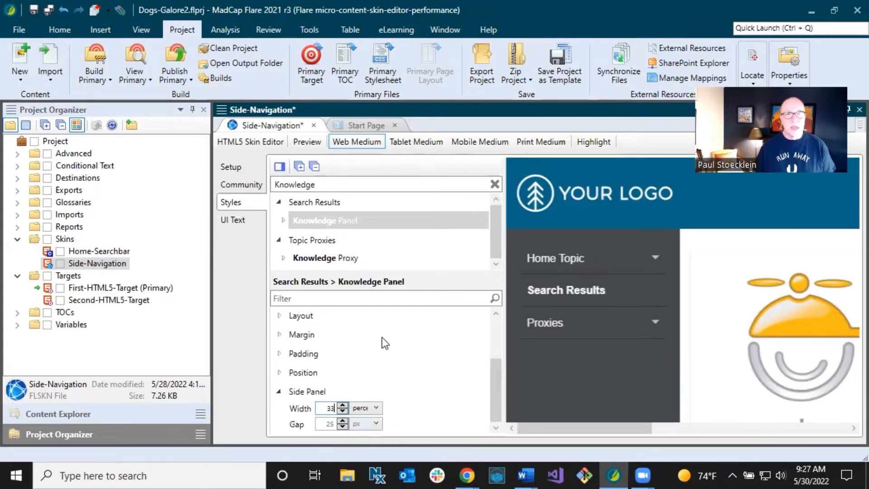
pyautogui.click(33, 12)
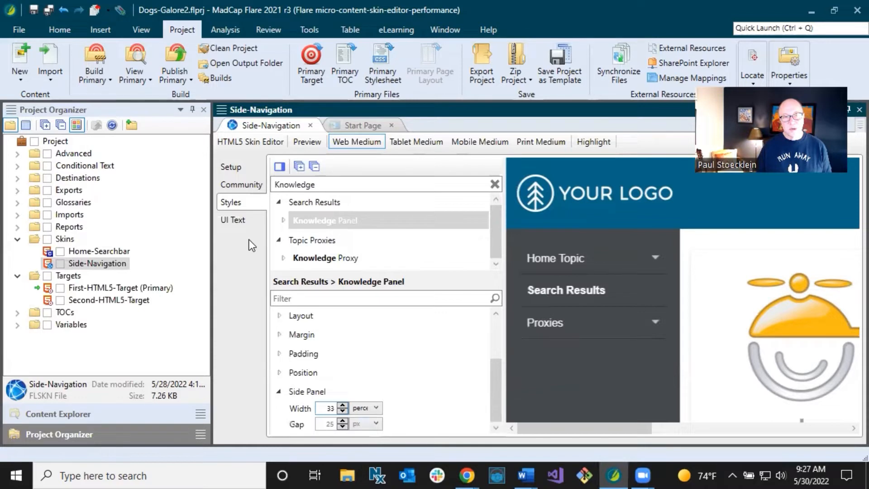
# Revisit the micro content and proxy view modes in the Side-Navigation skin's setup options.
pyautogui.click(241, 169)
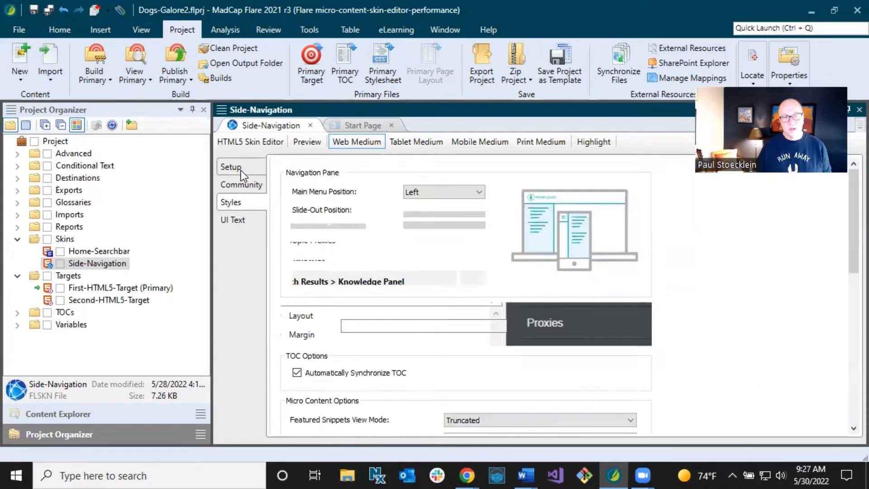
pyautogui.scroll(-3, 346, 372)
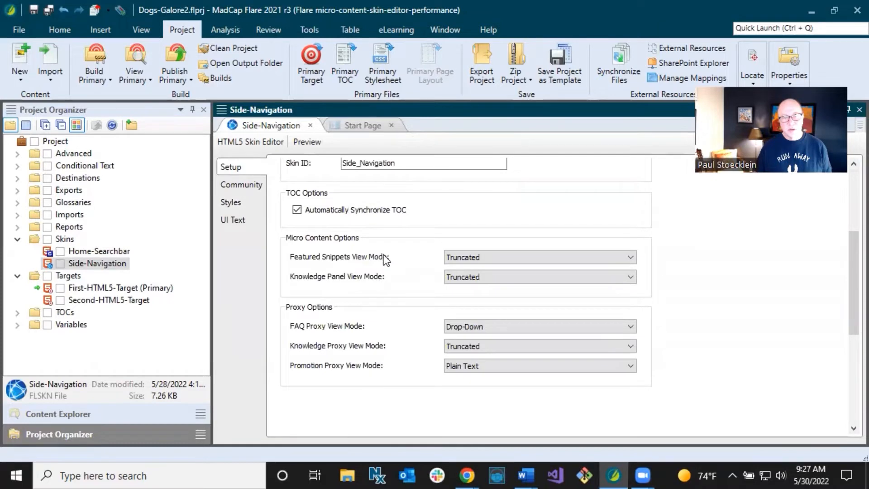
pyautogui.scroll(3, 385, 259)
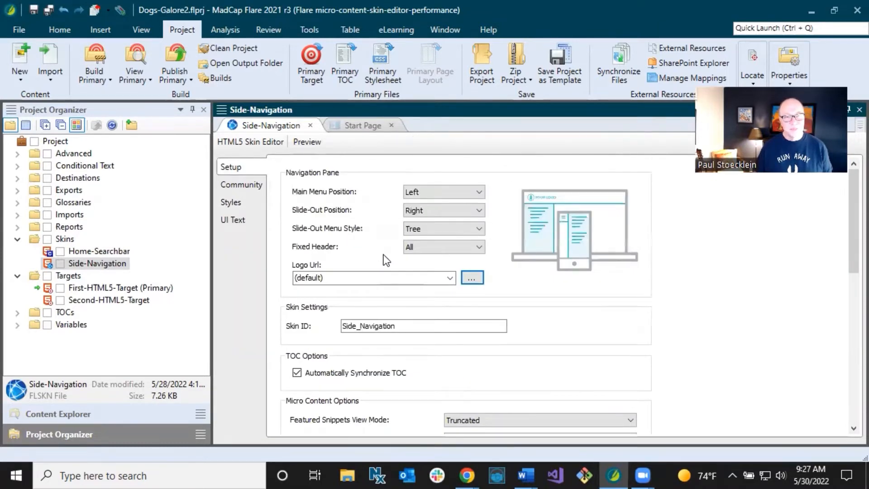
# Open First-HTML5-Target, limit the Featured Snippets search results to 1, and save the target.
pyautogui.click(120, 288)
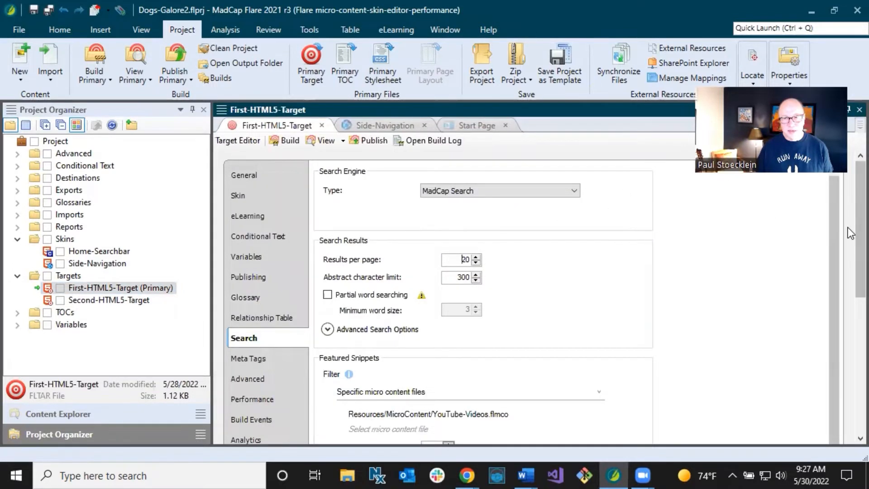
pyautogui.moveTo(848, 227); pyautogui.dragTo(848, 286)
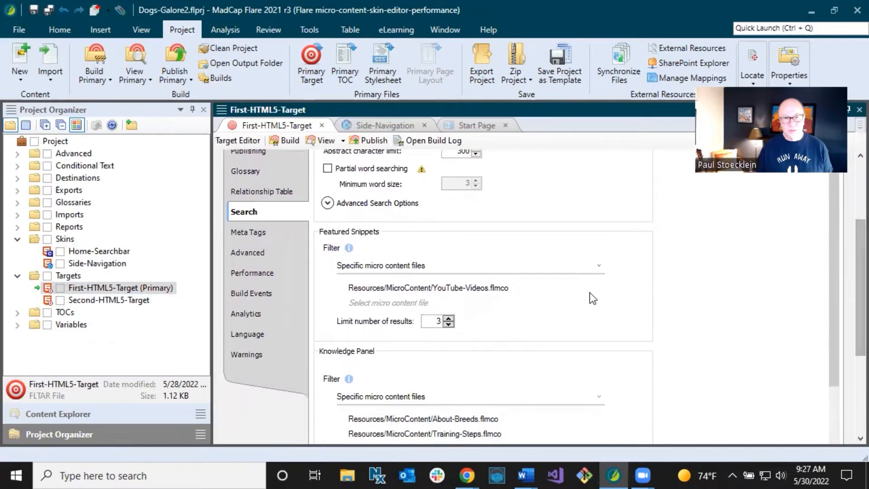
pyautogui.click(449, 324)
pyautogui.click(449, 324)
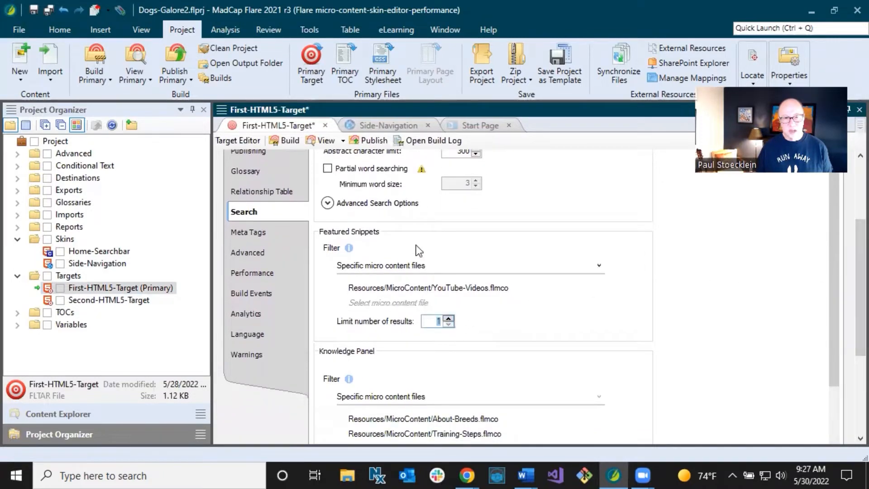
pyautogui.click(34, 9)
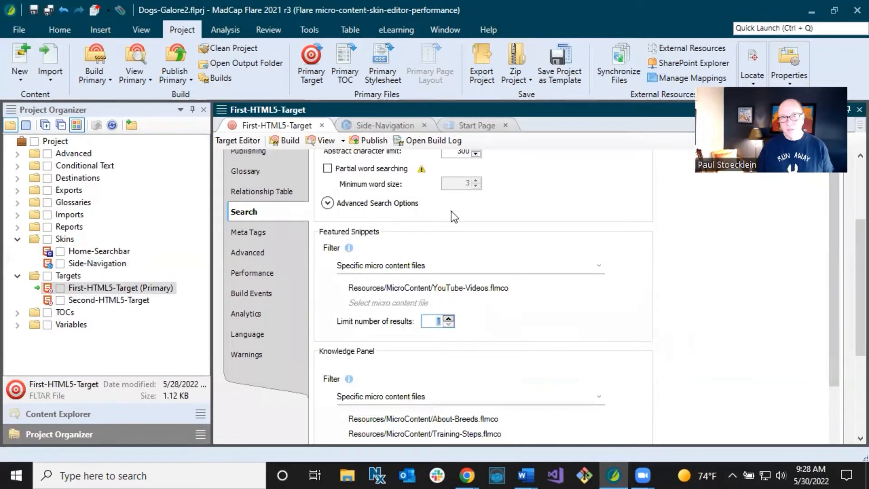
# Return to the Side-Navigation skin's styles, filter them by "Promotion", select the Promotion Proxy style and inspect its sub-styles.
pyautogui.click(394, 126)
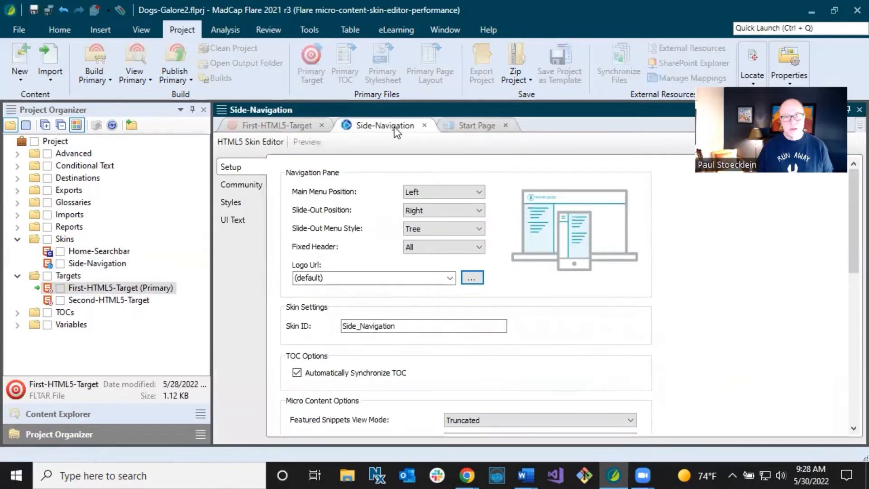
pyautogui.click(251, 204)
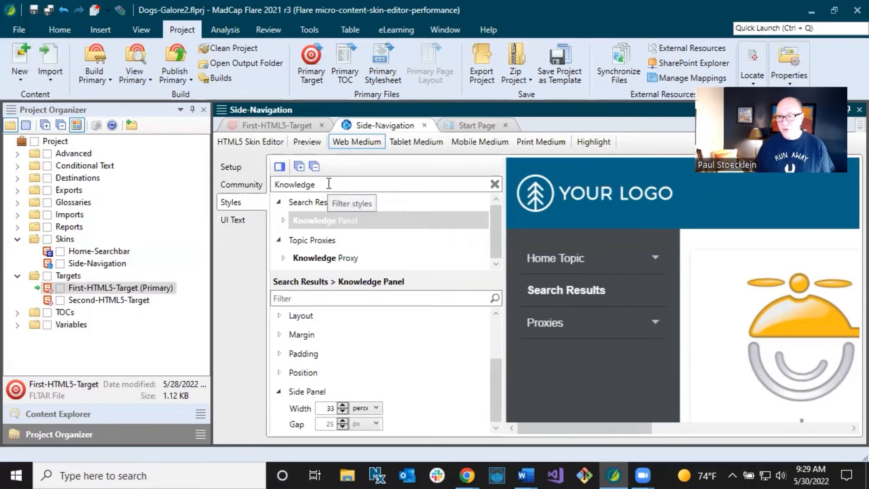
pyautogui.moveTo(316, 184); pyautogui.dragTo(236, 188)
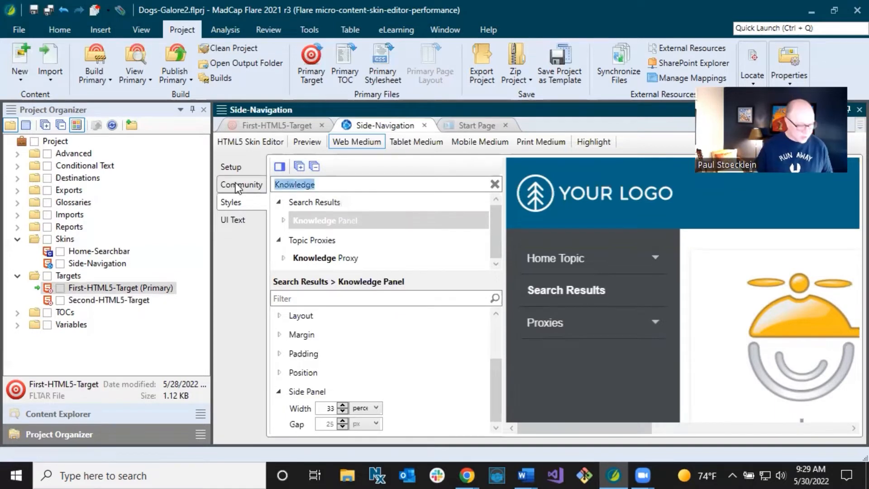
pyautogui.write('Promotion')
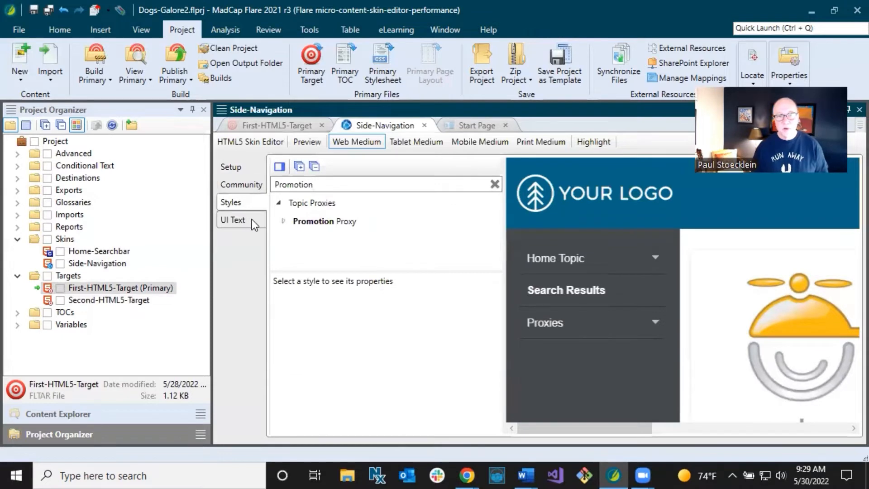
pyautogui.click(317, 222)
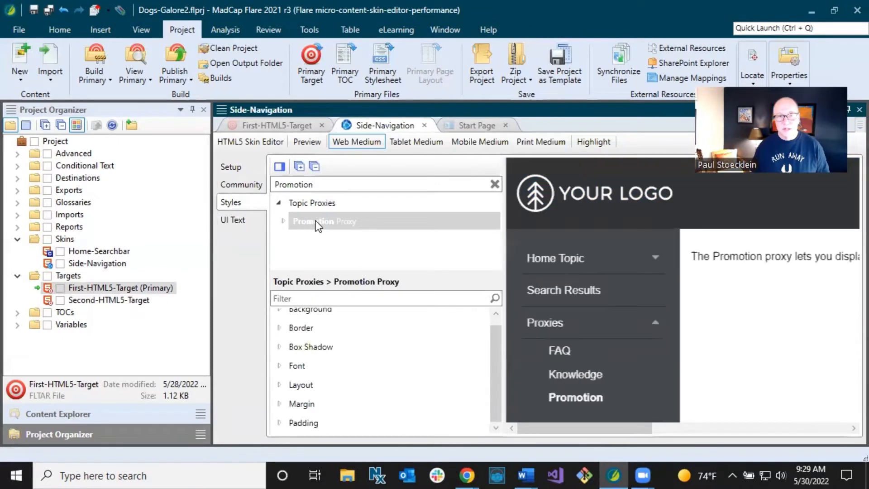
pyautogui.click(284, 221)
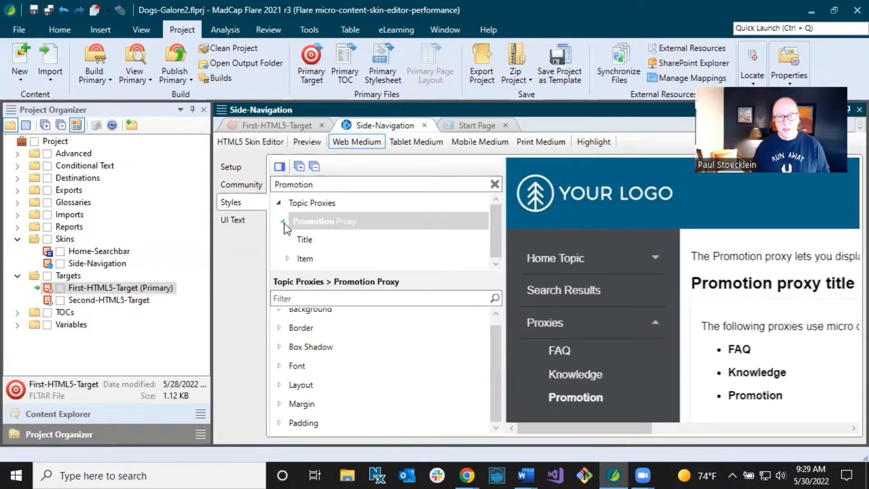
pyautogui.click(283, 221)
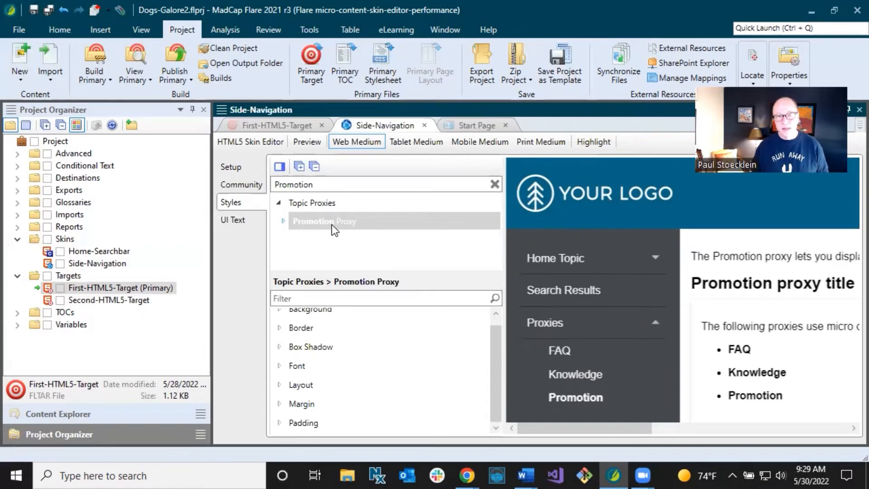
pyautogui.click(284, 221)
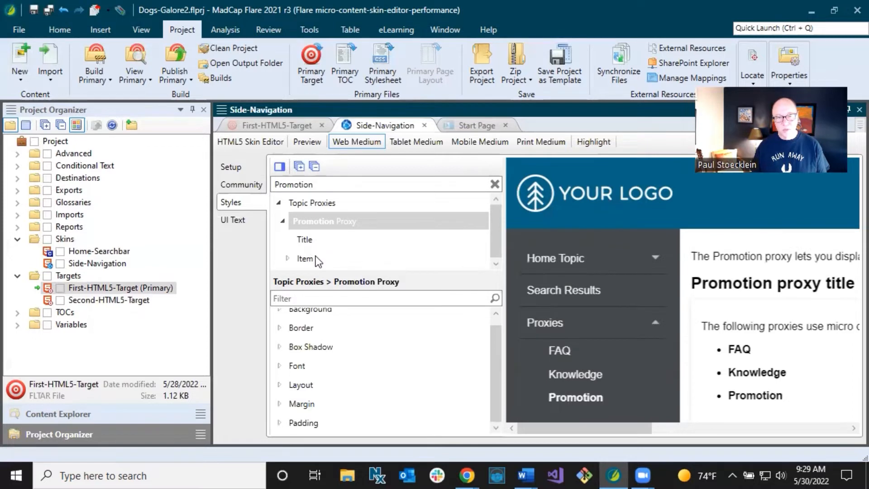
pyautogui.click(283, 221)
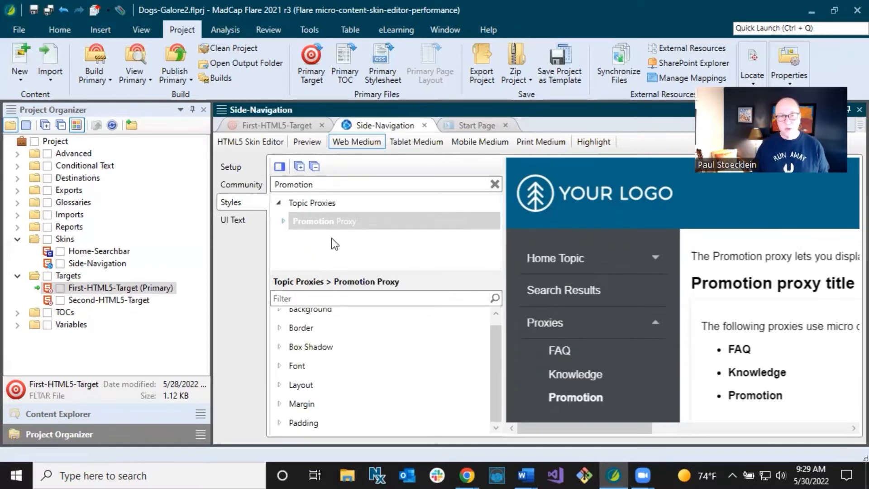
# Set the Promotion Proxy style's left margin to 20 px and save all files.
pyautogui.click(281, 404)
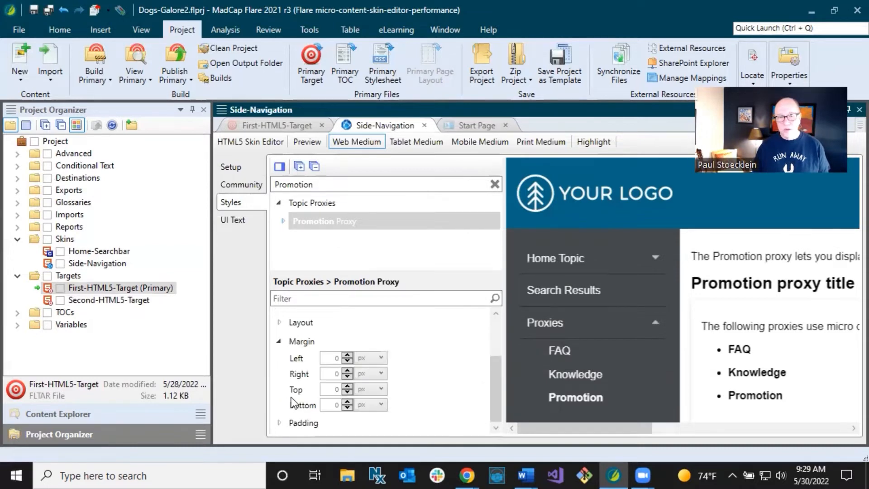
pyautogui.click(329, 359)
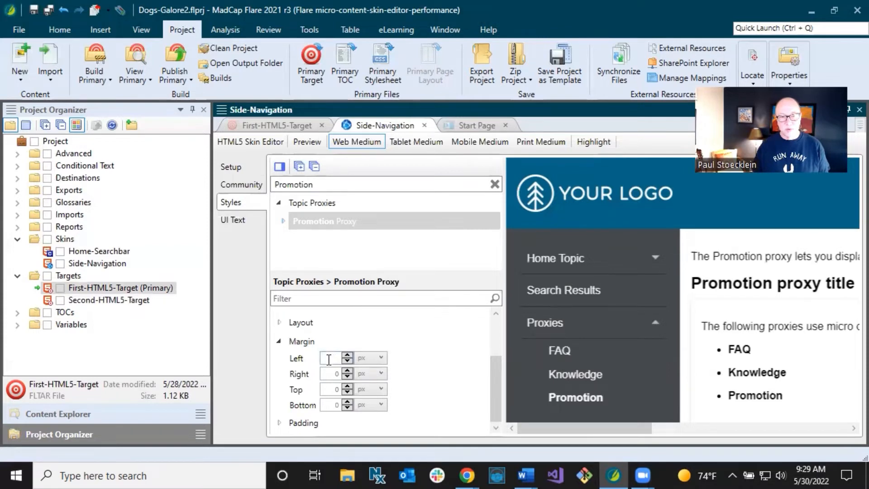
pyautogui.write('20')
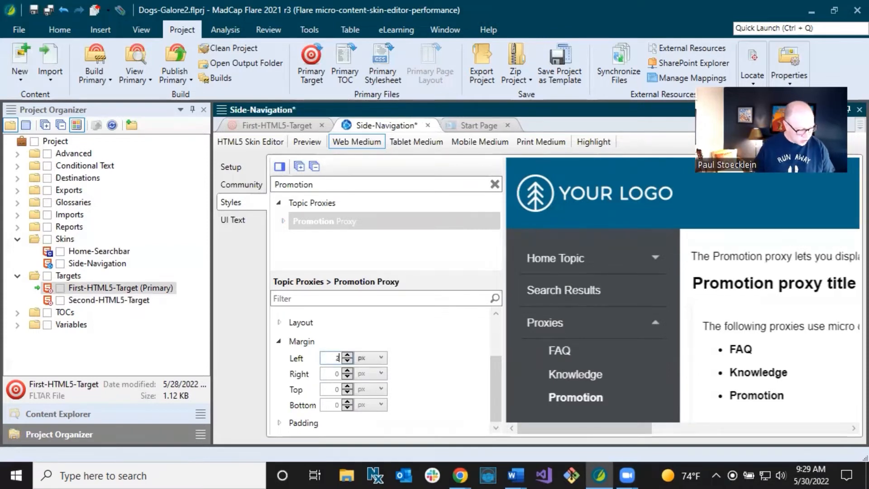
pyautogui.click(400, 331)
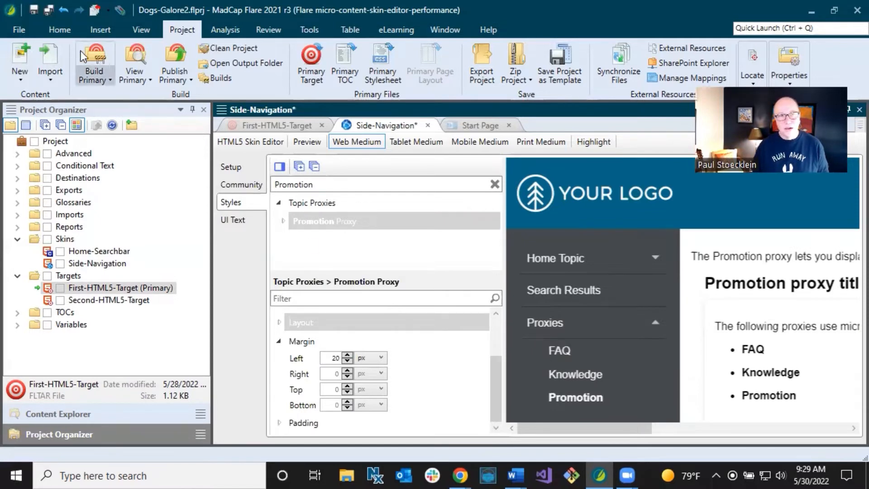
pyautogui.click(48, 12)
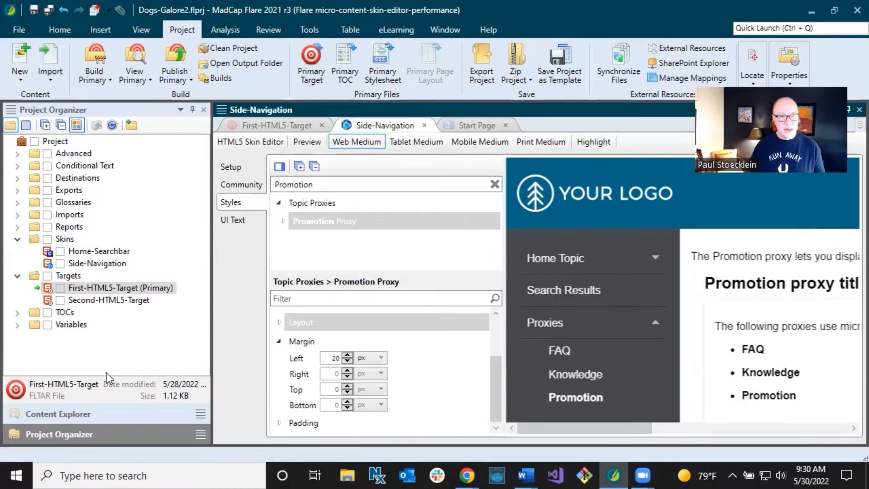
# Open the Other-Topics.flmsp template page from the Resources folder and the Search-Results.htm topic.
pyautogui.click(76, 414)
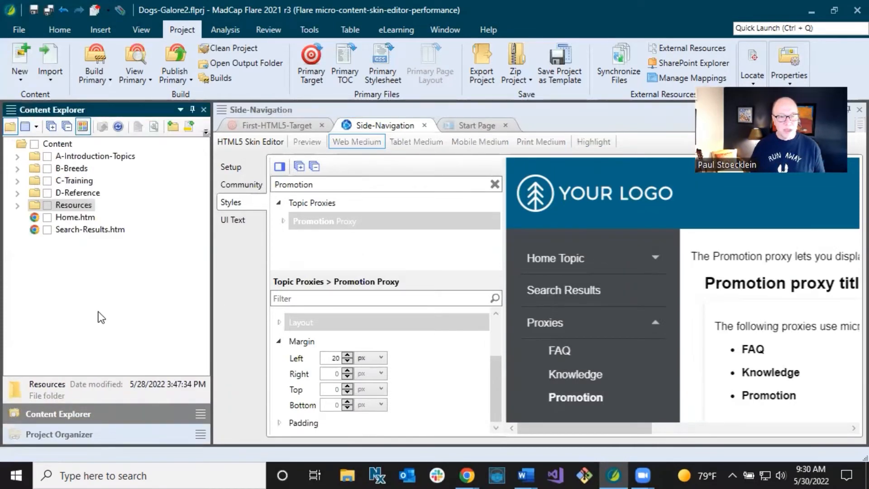
pyautogui.click(17, 205)
pyautogui.scroll(-1, 90, 306)
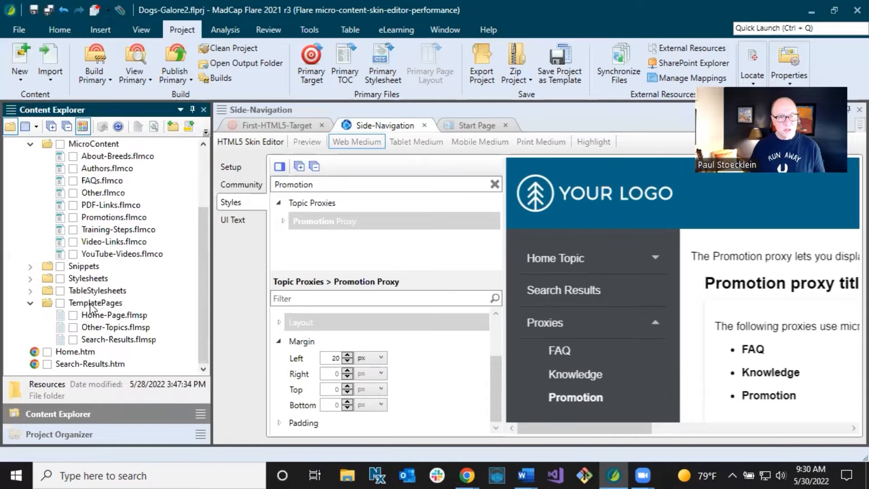
pyautogui.doubleClick(113, 327)
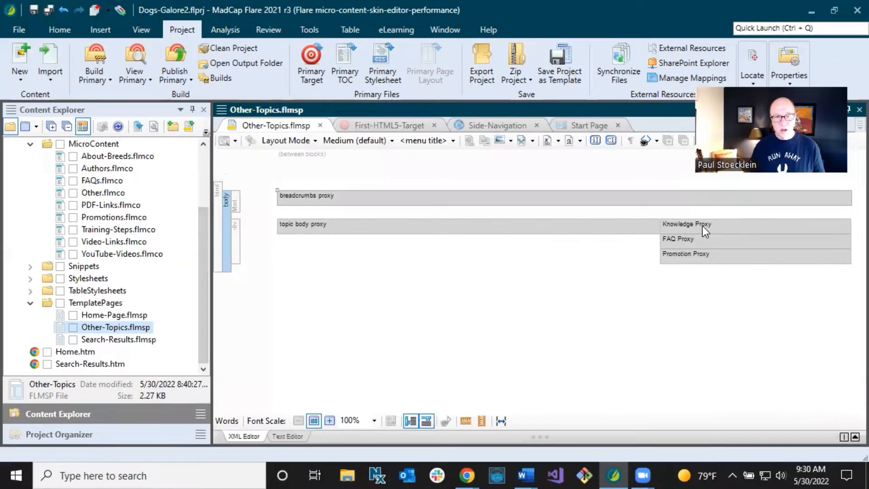
pyautogui.doubleClick(89, 365)
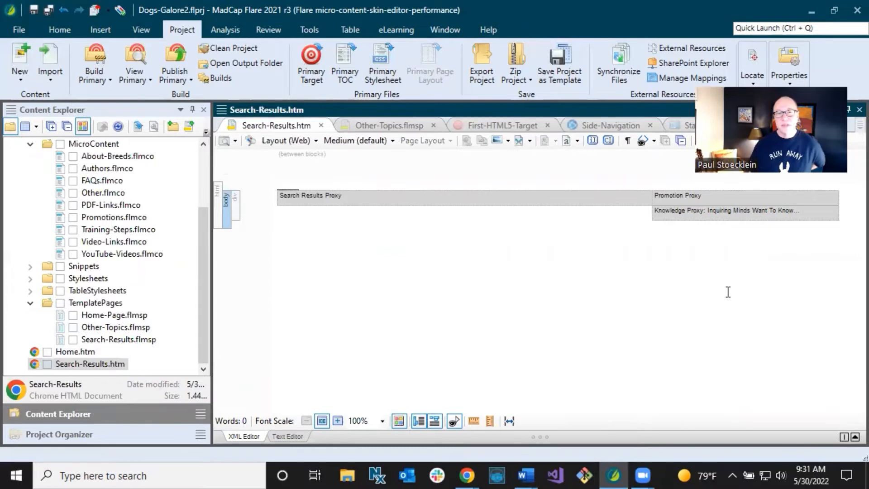
# Compare the skin's Promotion Proxy style with the proxies placed in Other-Topics.flmsp and Search-Results.htm.
pyautogui.click(607, 126)
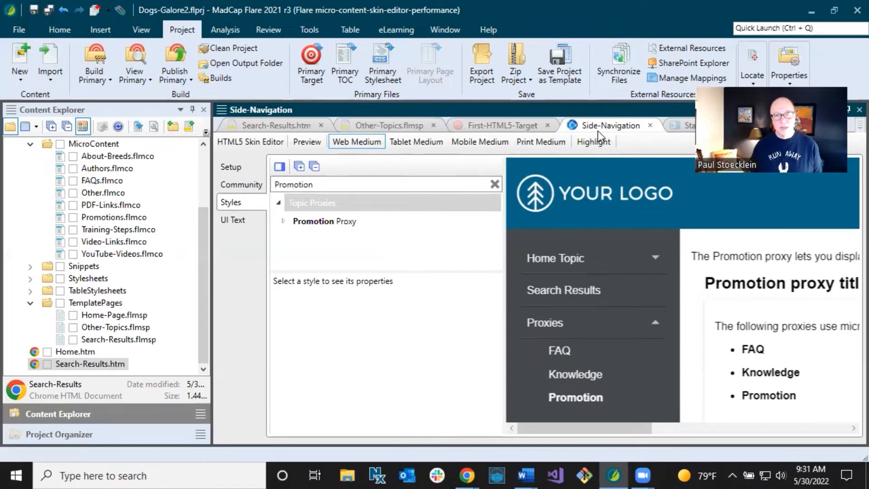
pyautogui.click(384, 127)
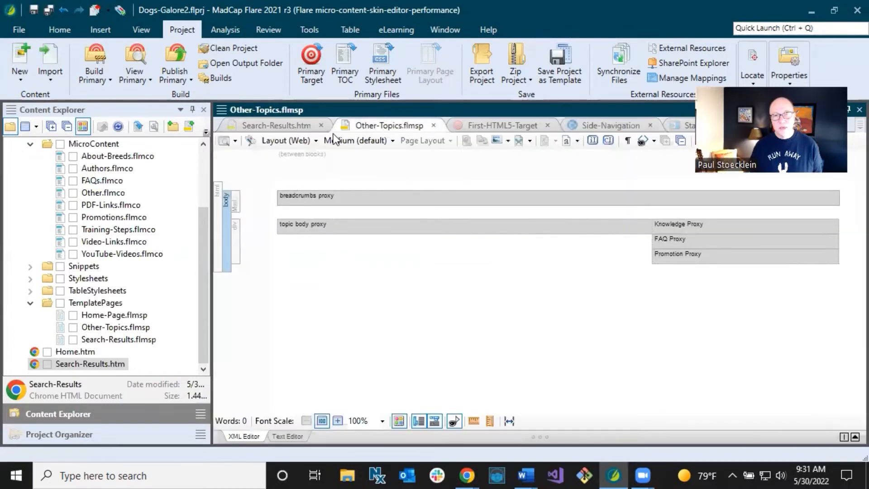
pyautogui.click(286, 125)
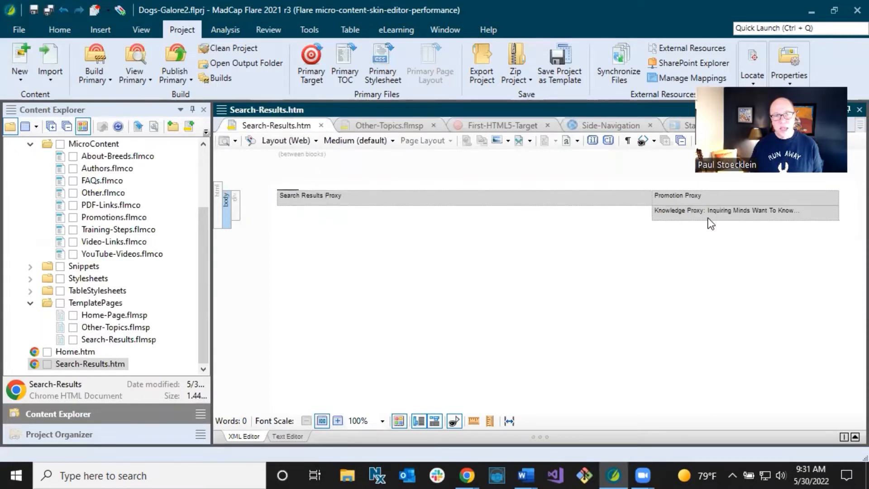
# Start adding a new skin to the project's Skins folder, based on the Micro Content - Knowledge template.
pyautogui.click(79, 437)
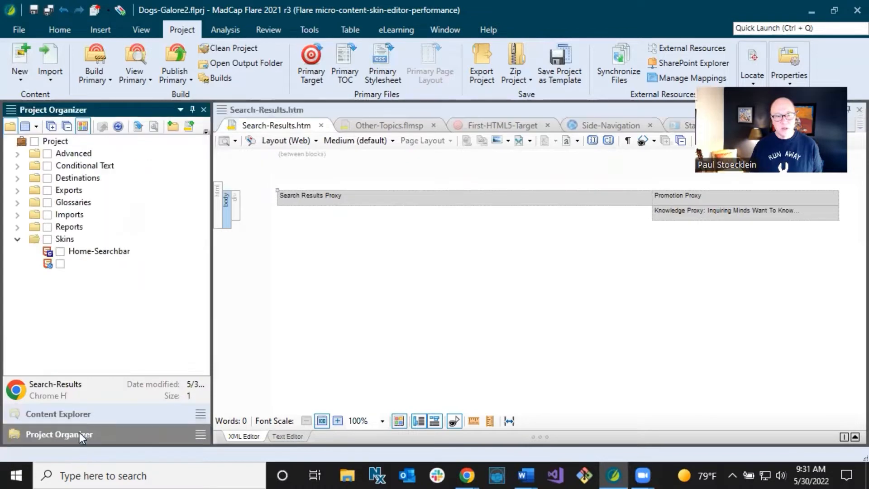
pyautogui.rightClick(63, 243)
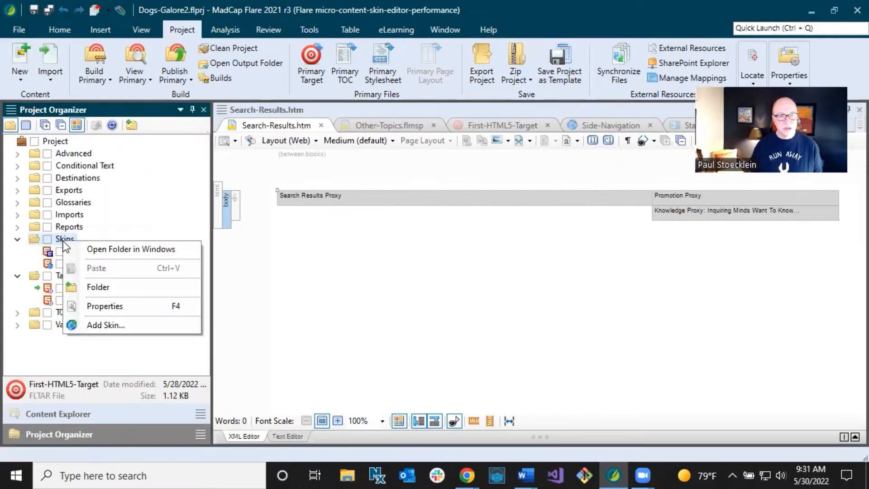
pyautogui.click(107, 324)
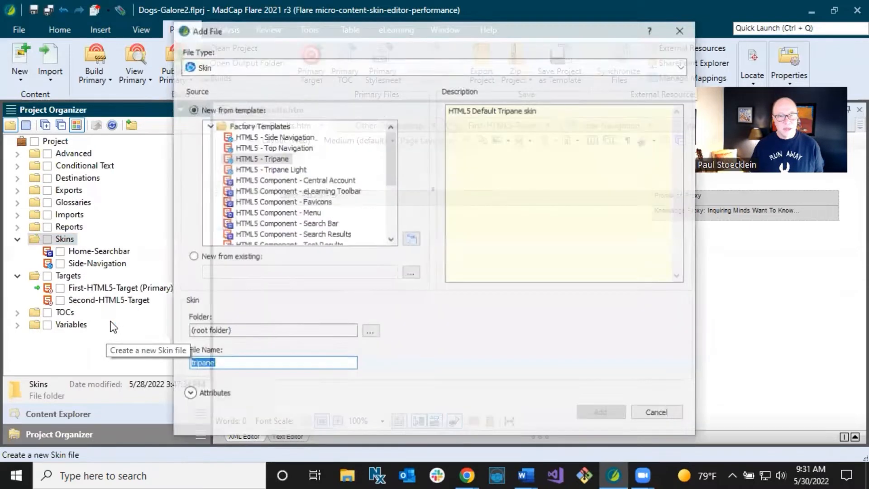
pyautogui.scroll(-1, 288, 190)
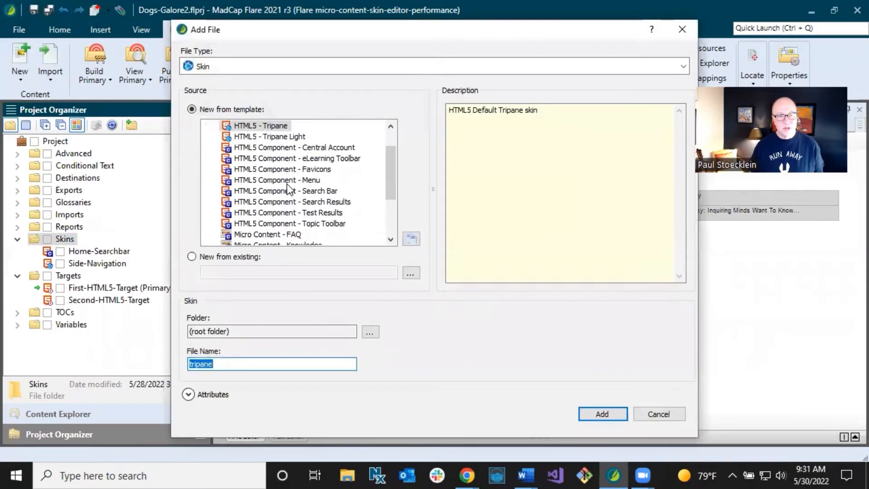
pyautogui.scroll(-1, 288, 189)
pyautogui.click(287, 213)
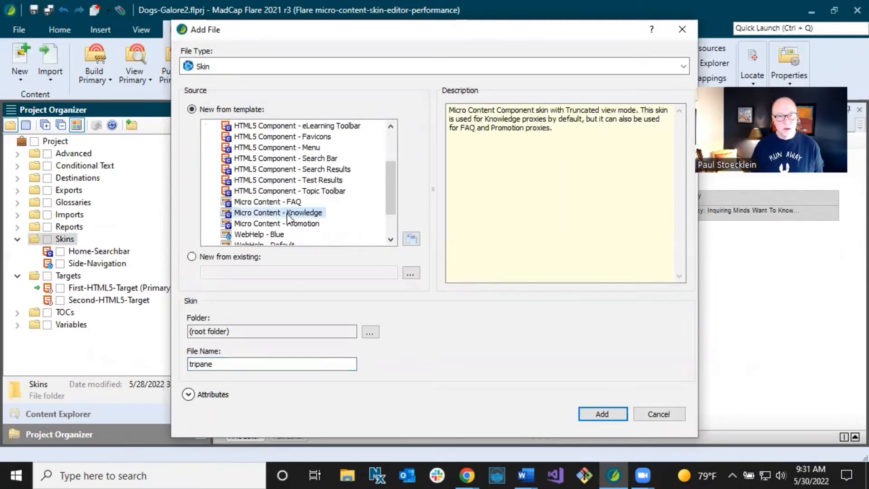
# Name the new skin file Knowledge-FAQs and add it to the project.
pyautogui.moveTo(231, 365); pyautogui.dragTo(155, 369)
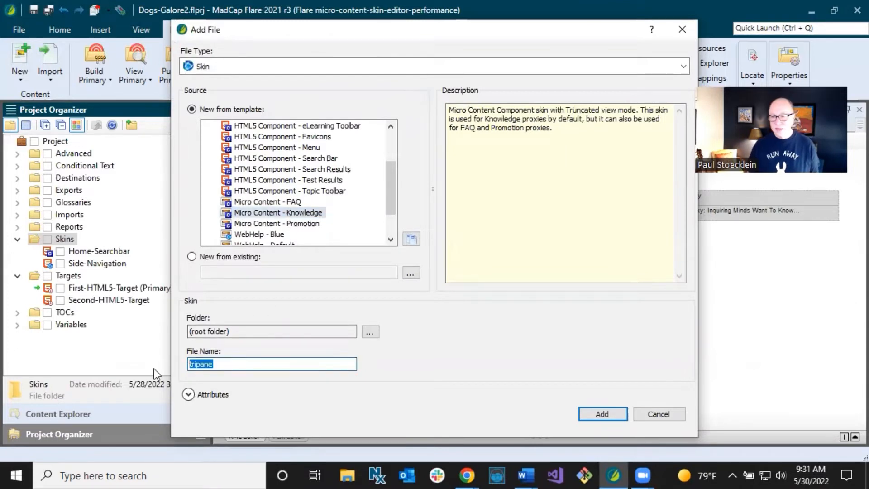
pyautogui.write('Knolwed')
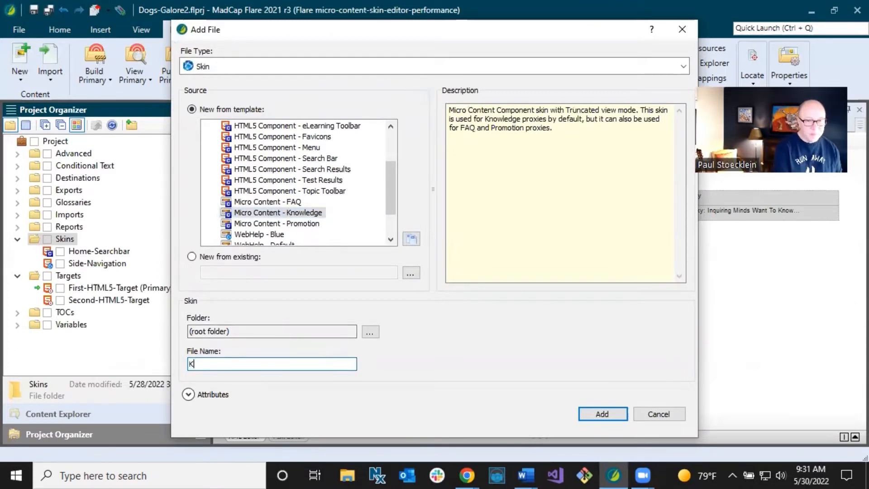
pyautogui.press('BackSpace')
pyautogui.press('BackSpace')
pyautogui.press('BackSpace')
pyautogui.press('BackSpace')
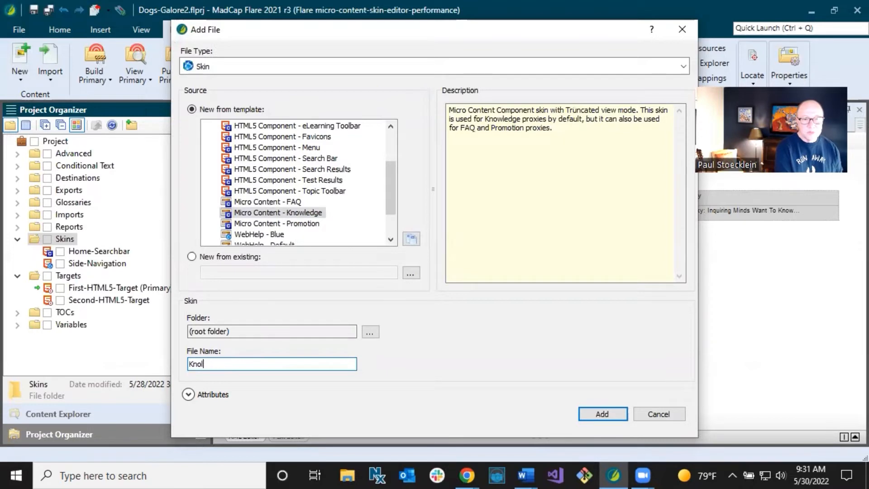
pyautogui.write('wledge-')
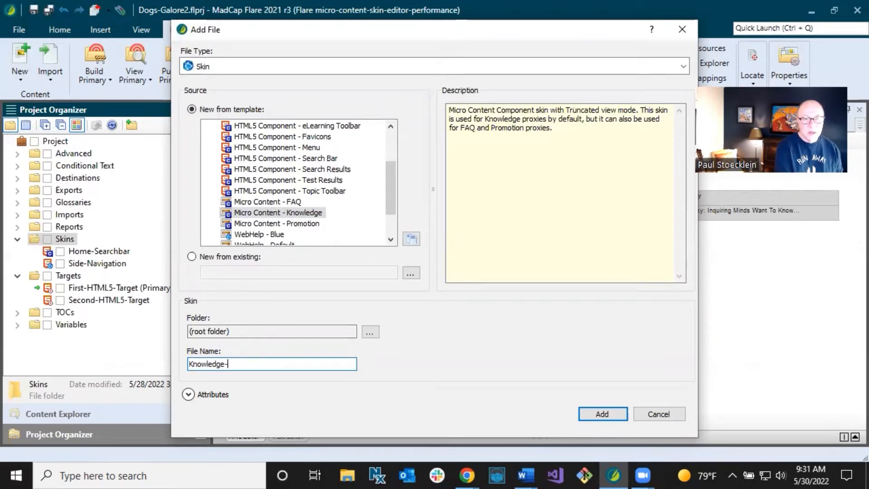
pyautogui.write('FAQs')
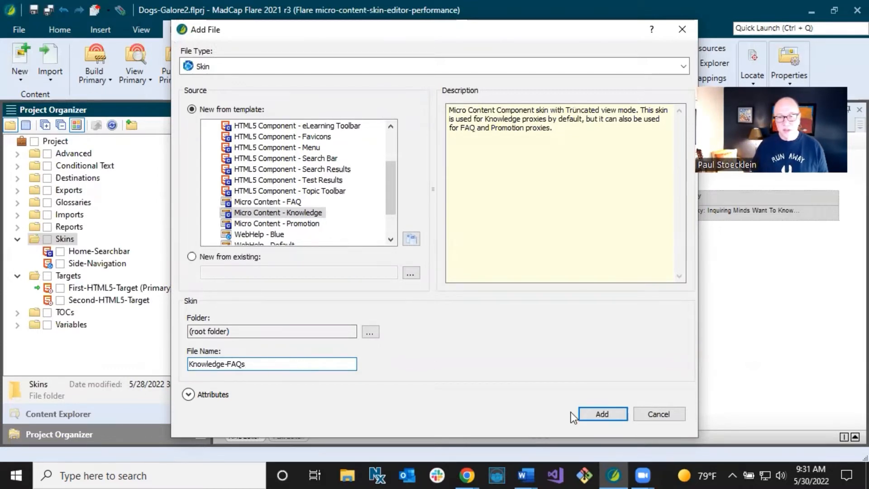
pyautogui.click(588, 411)
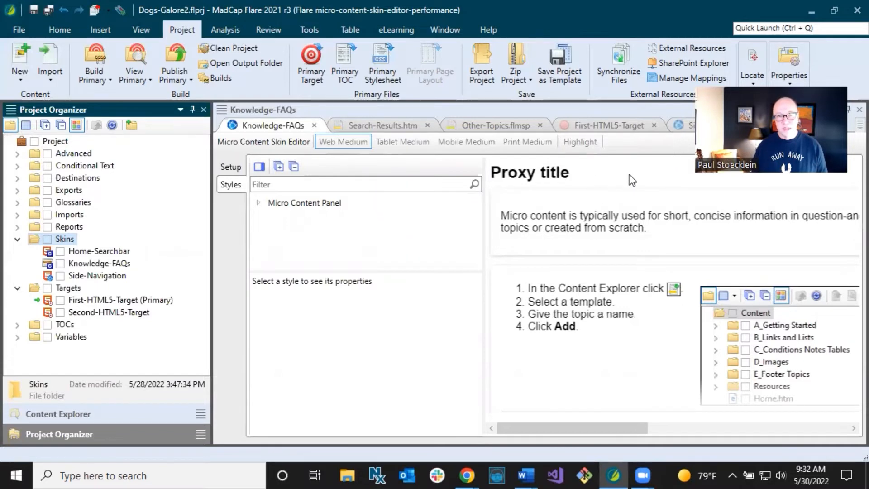
# Set the micro content view mode of the Knowledge-FAQs skin to Drop-Down.
pyautogui.click(232, 167)
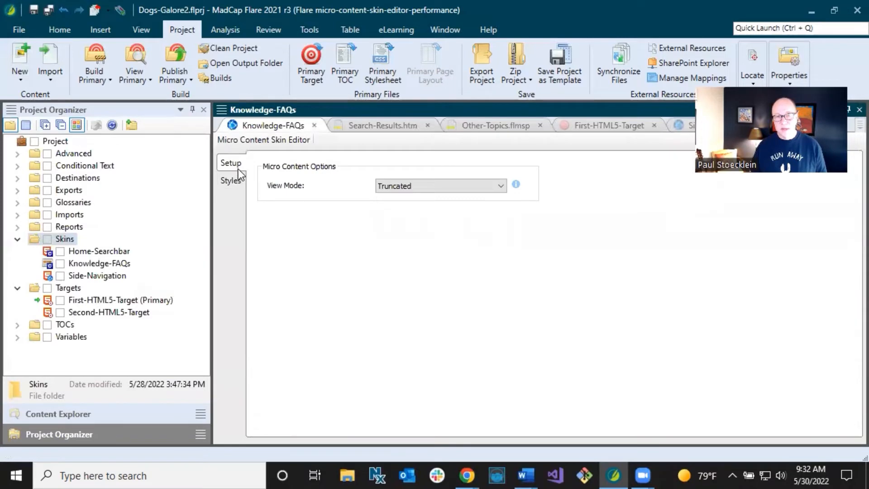
pyautogui.click(419, 188)
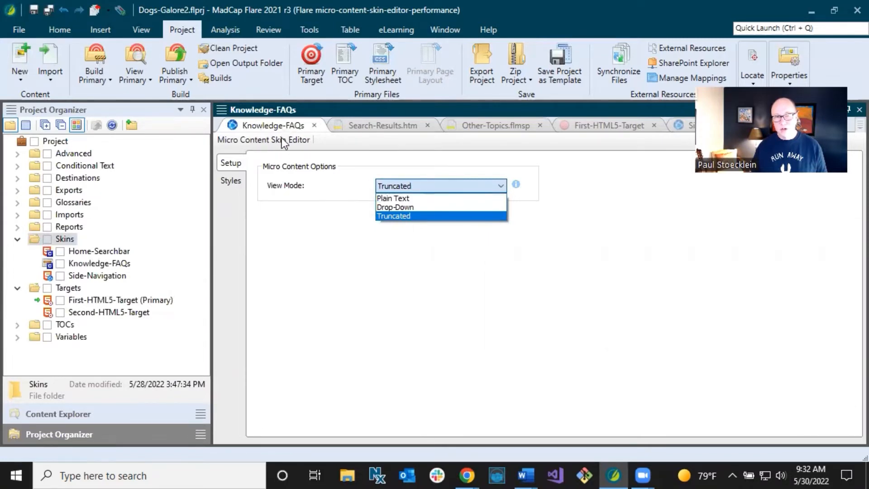
pyautogui.click(401, 208)
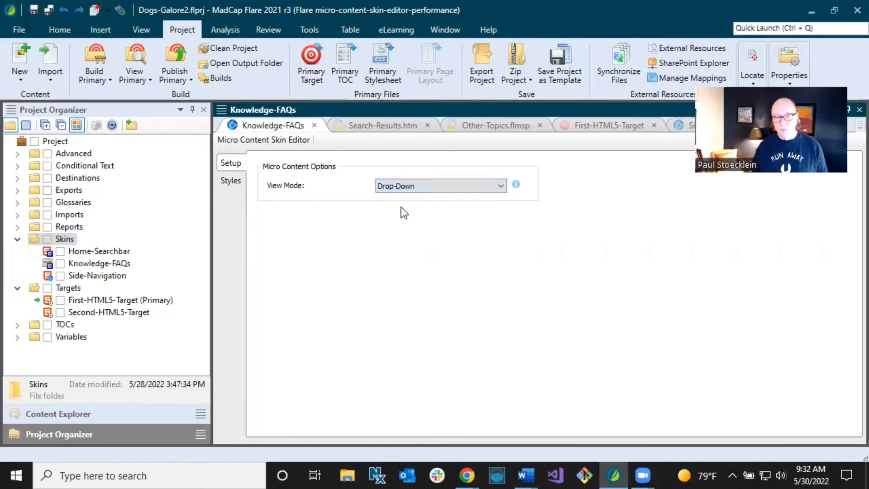
# Set the left margin of the Knowledge-FAQs skin's Micro Content Panel style to 20 px and save all files.
pyautogui.click(237, 182)
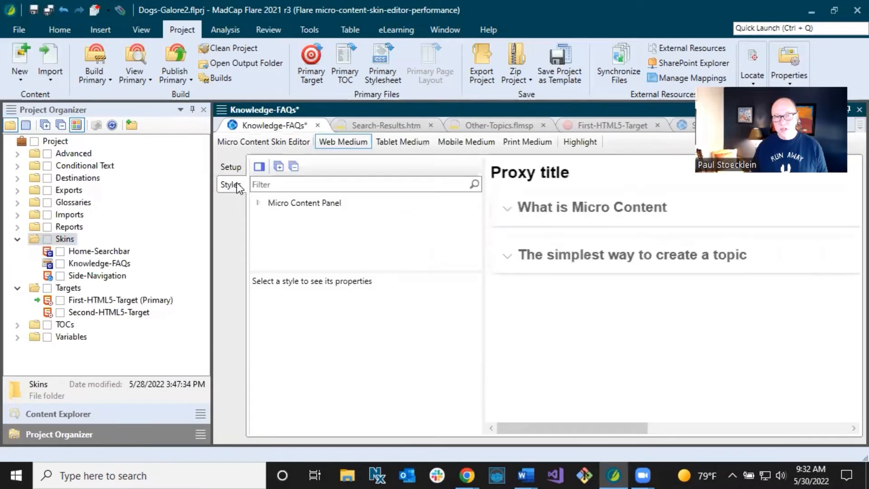
pyautogui.click(285, 207)
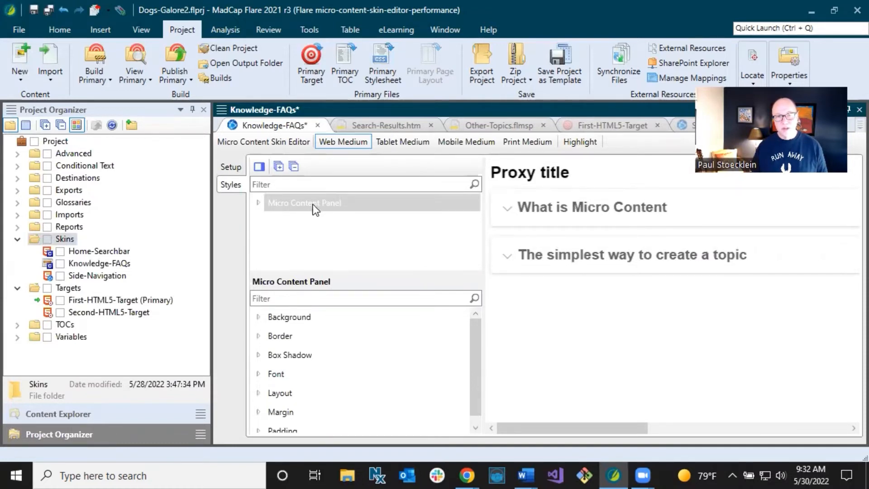
pyautogui.click(259, 203)
pyautogui.click(257, 203)
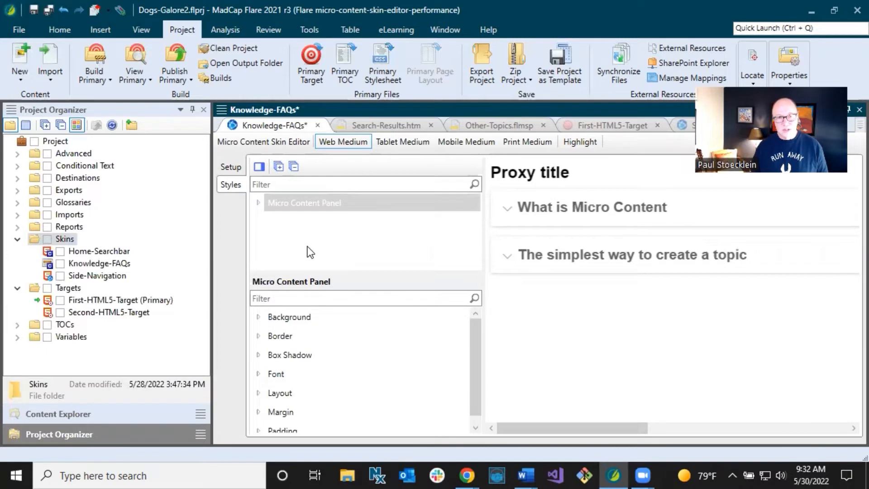
pyautogui.click(259, 412)
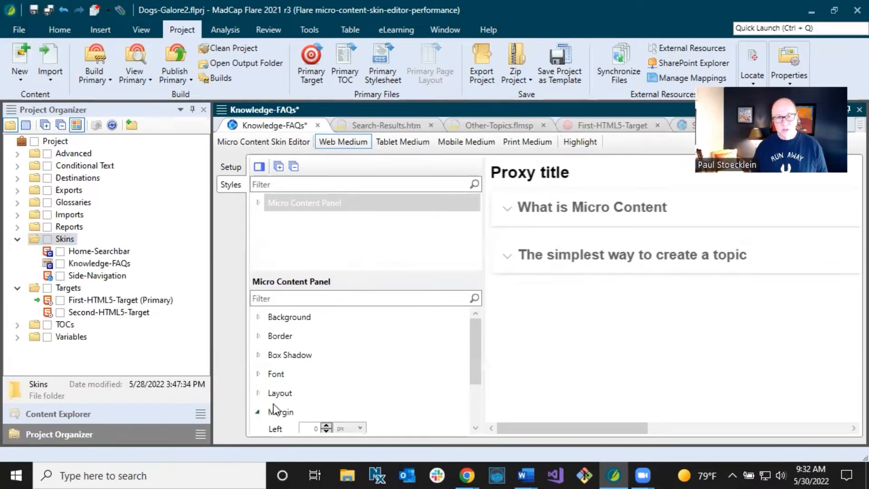
pyautogui.scroll(-3, 290, 401)
pyautogui.click(308, 365)
pyautogui.write('20')
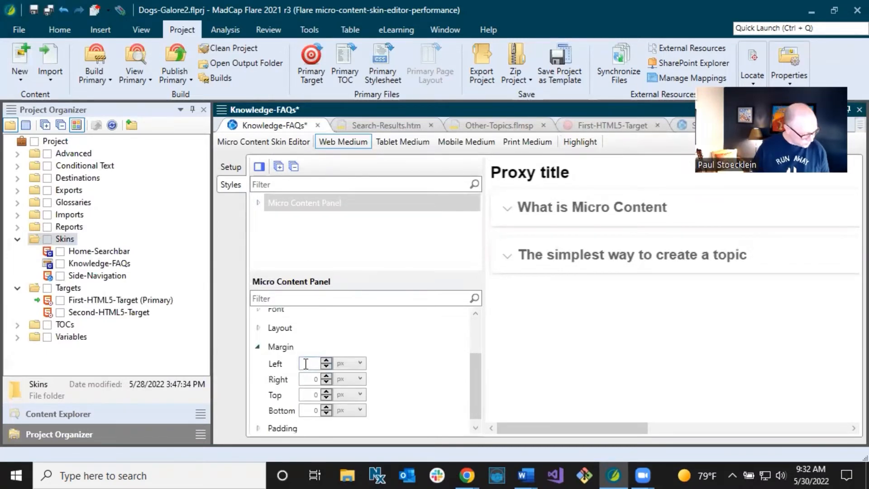
pyautogui.click(384, 322)
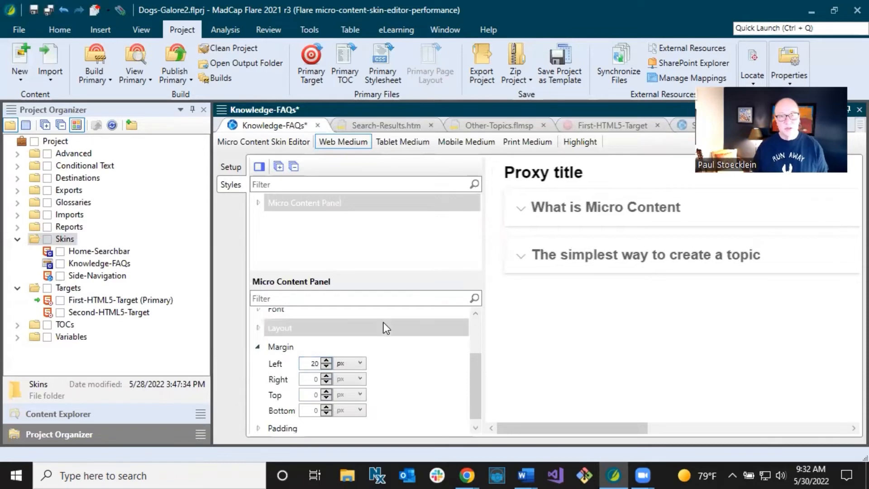
pyautogui.click(48, 9)
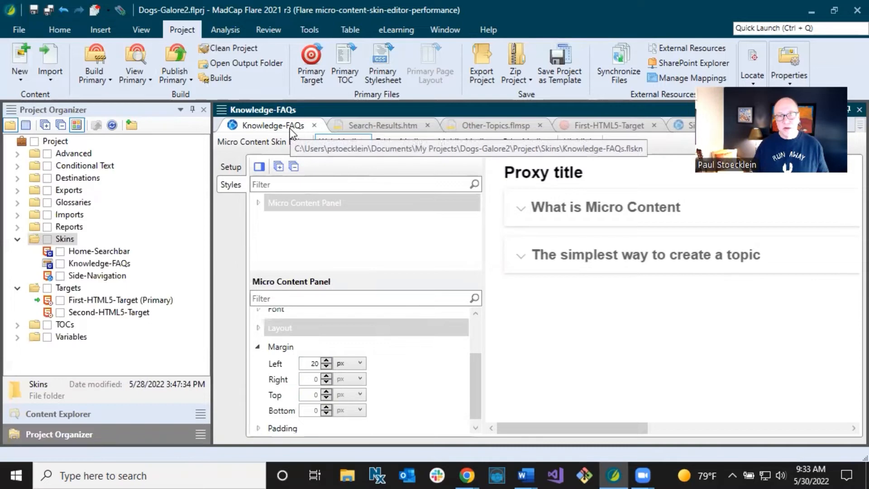
# Assign the Knowledge-FAQs skin file to the Knowledge proxy in Search-Results.htm and save all files.
pyautogui.click(363, 123)
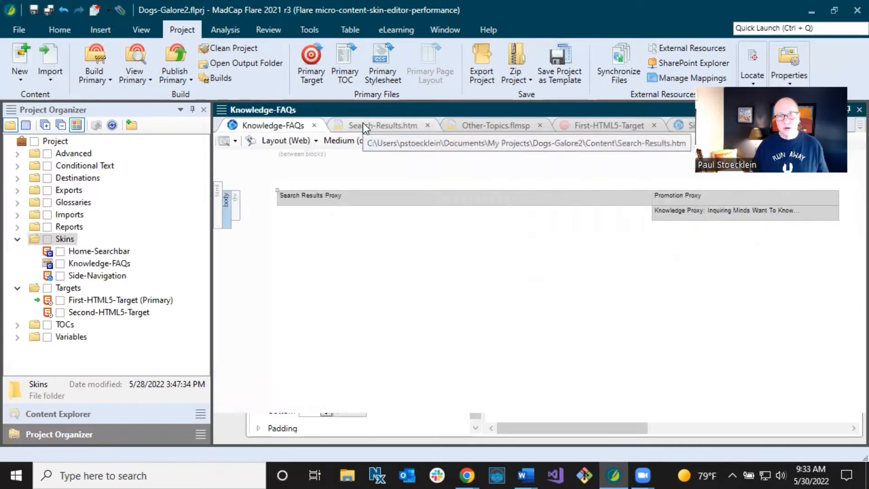
pyautogui.rightClick(691, 213)
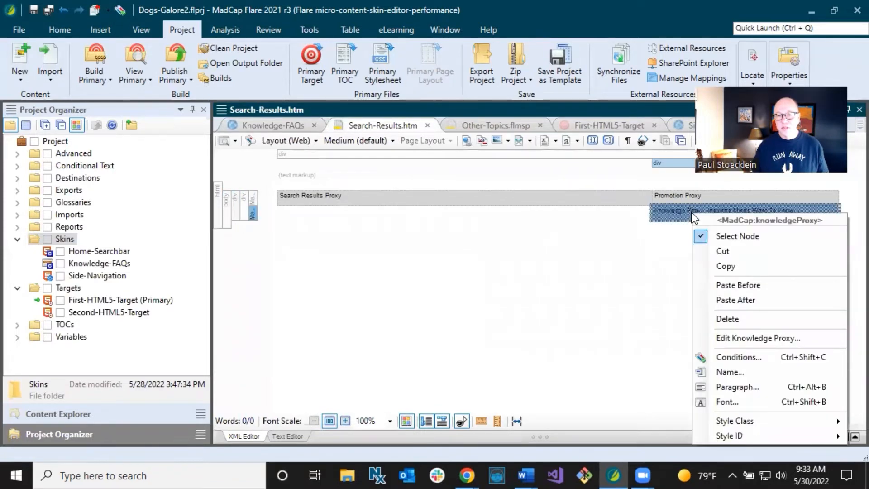
pyautogui.click(734, 337)
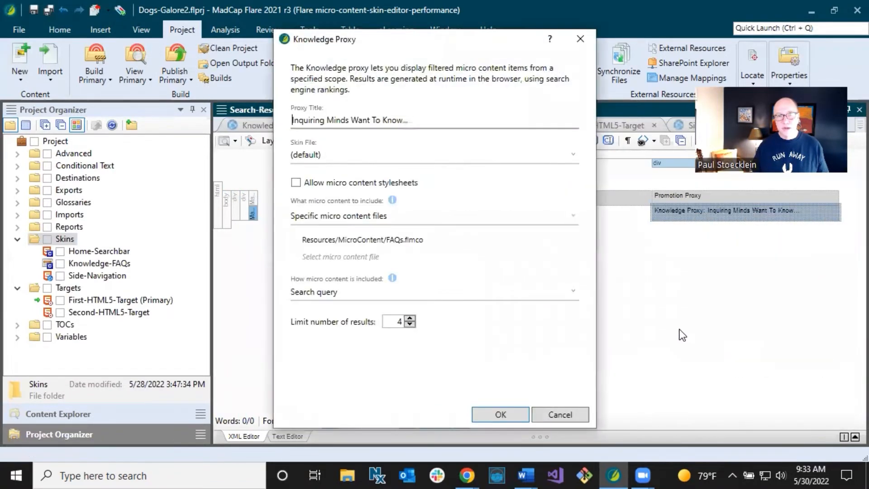
pyautogui.click(311, 156)
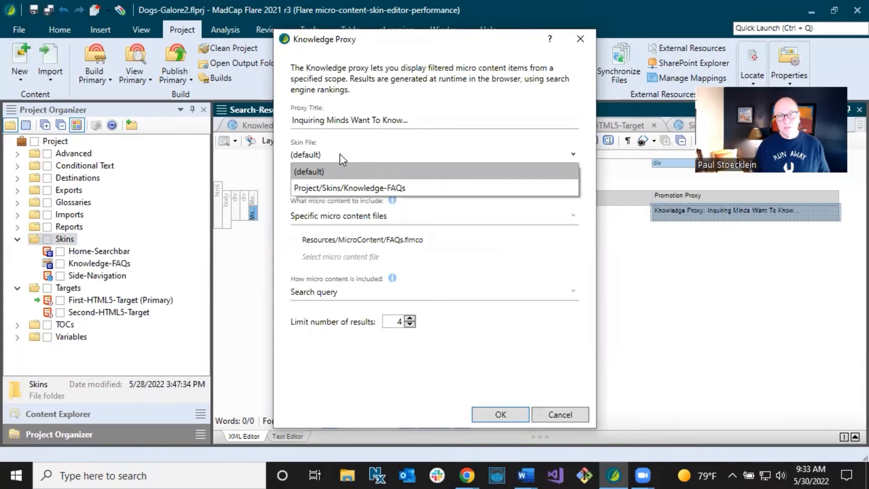
pyautogui.click(348, 188)
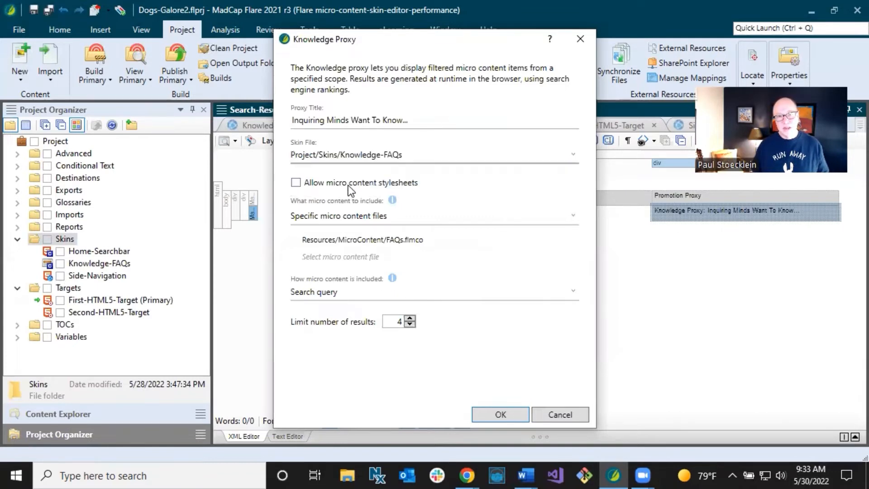
pyautogui.click(497, 414)
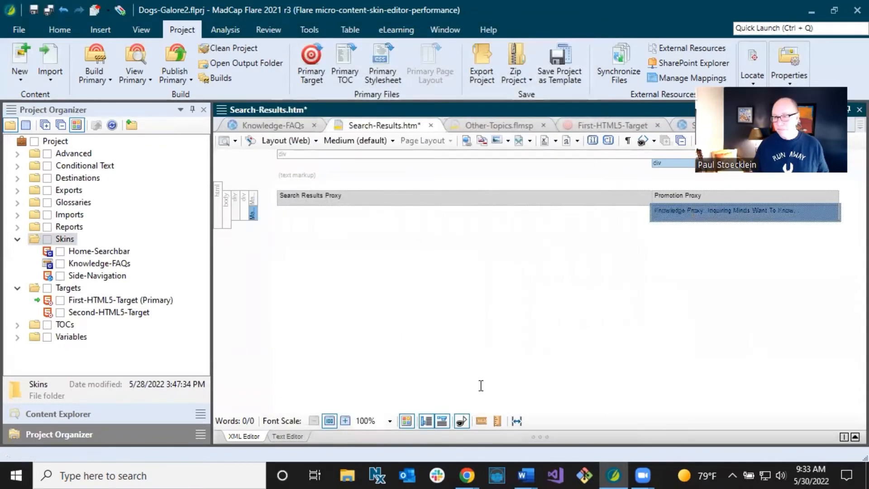
pyautogui.click(50, 12)
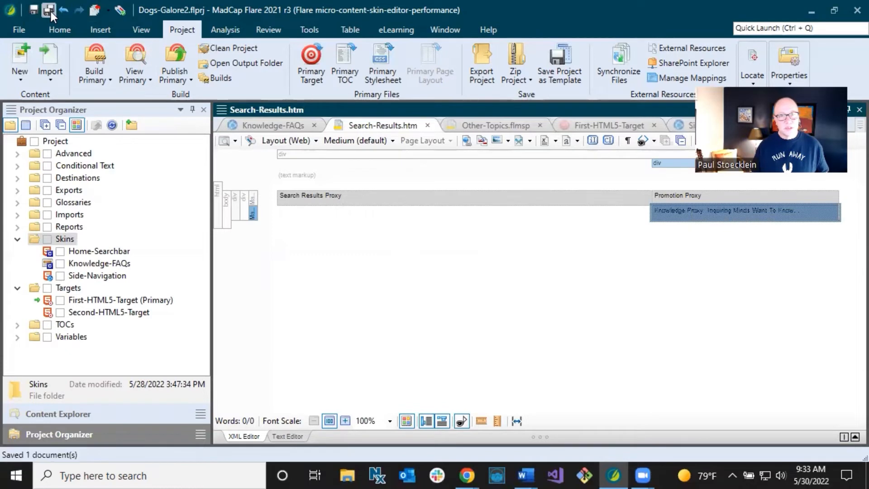
# Build First-HTML5-Target and open its finished output in the browser.
pyautogui.click(583, 125)
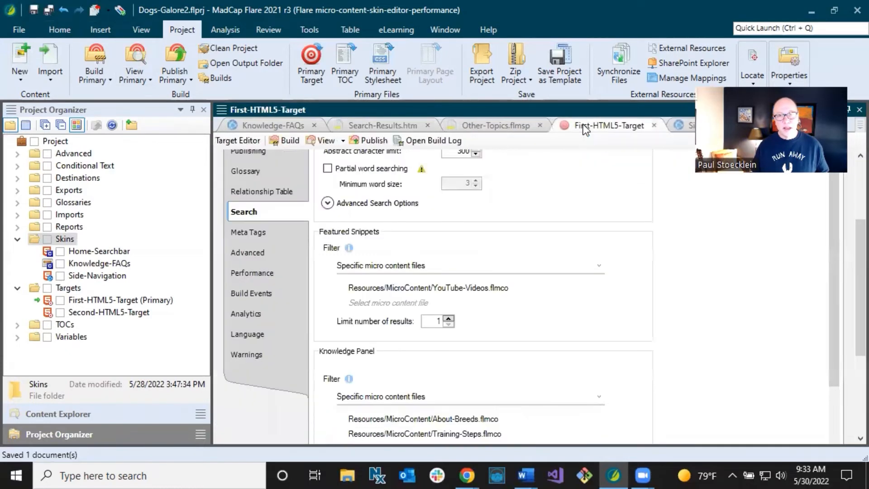
pyautogui.click(292, 142)
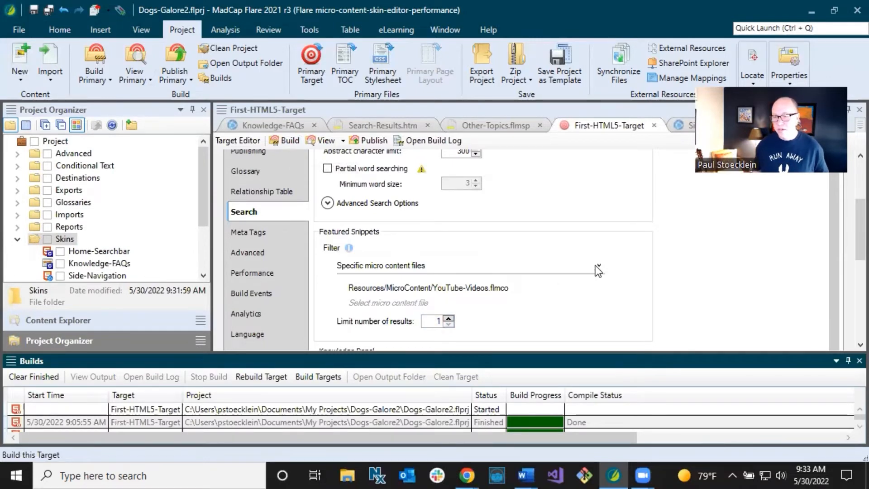
pyautogui.doubleClick(368, 408)
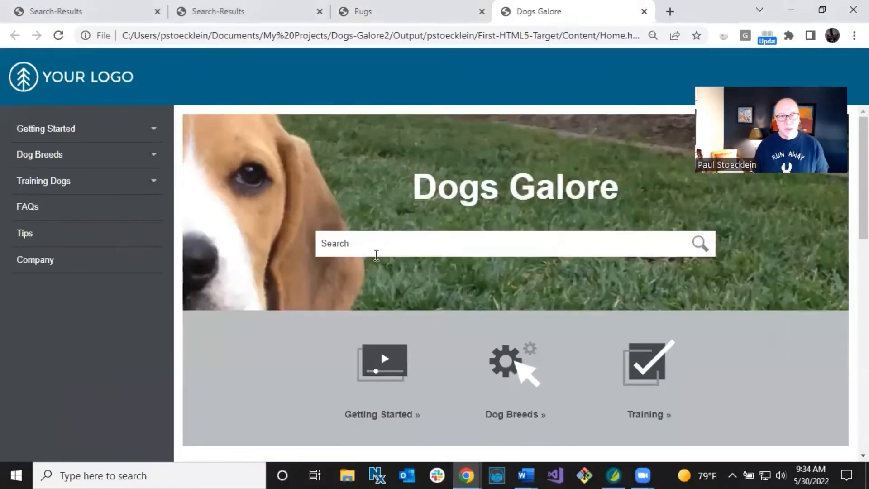
# Search the output for "dog", reload the results page and examine the promotion and the "Inquiring Minds Want To Know..." drop-downs.
pyautogui.click(376, 246)
pyautogui.write('dog')
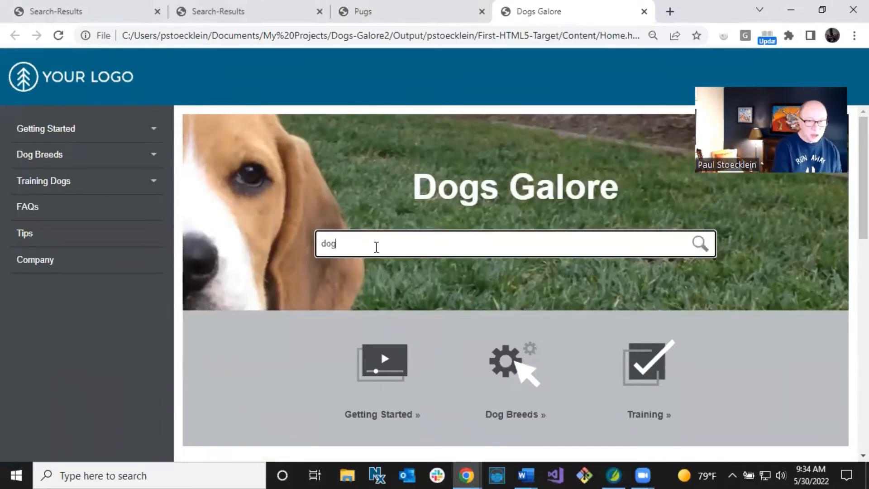
pyautogui.press('Return')
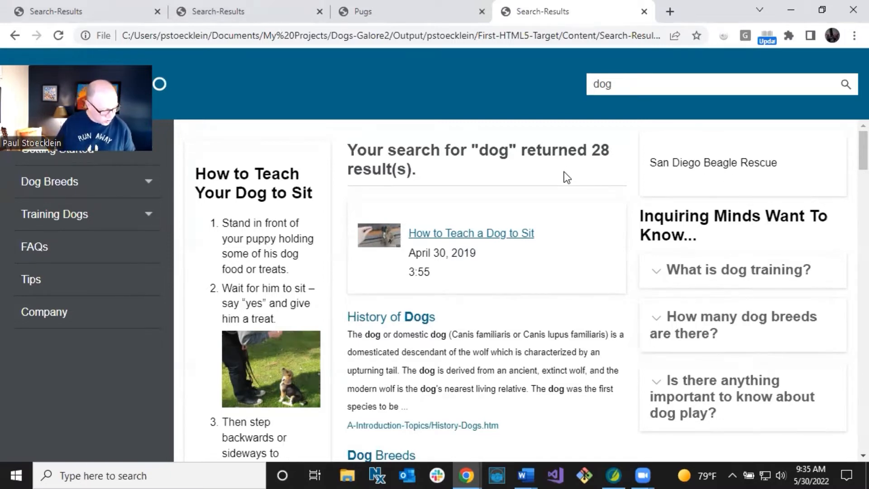
pyautogui.press('F5')
pyautogui.press('F5')
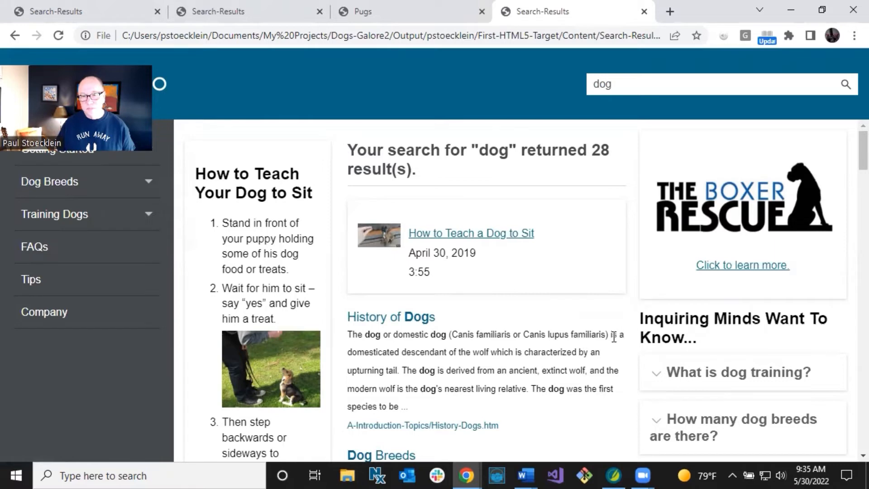
pyautogui.scroll(-1, 609, 342)
pyautogui.scroll(-1, 605, 348)
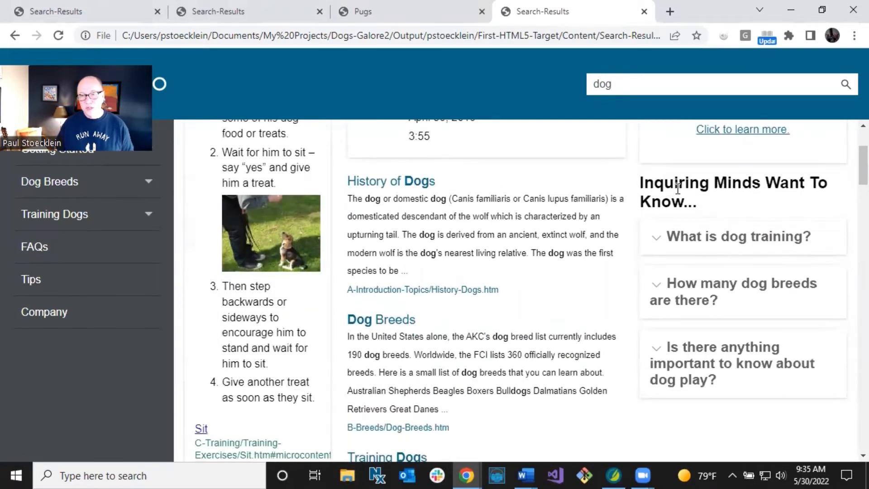
pyautogui.moveTo(647, 182); pyautogui.dragTo(690, 198)
pyautogui.click(691, 197)
pyautogui.click(688, 241)
pyautogui.click(690, 240)
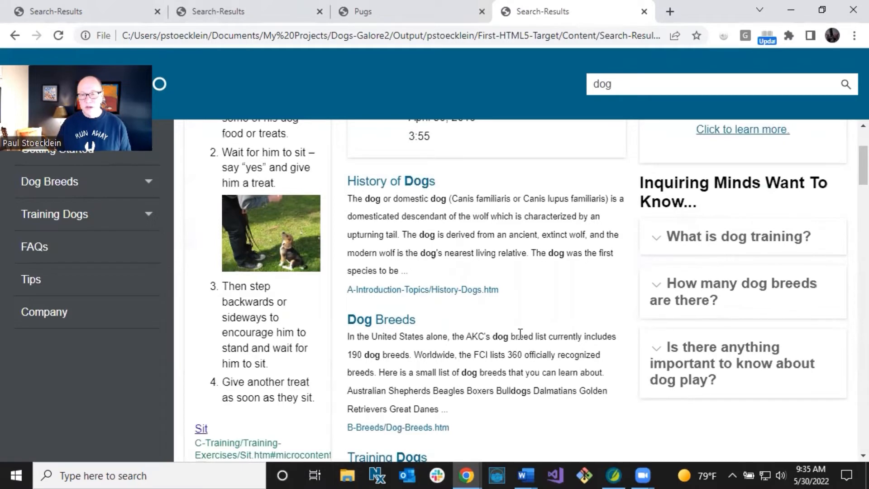
pyautogui.scroll(3, 517, 325)
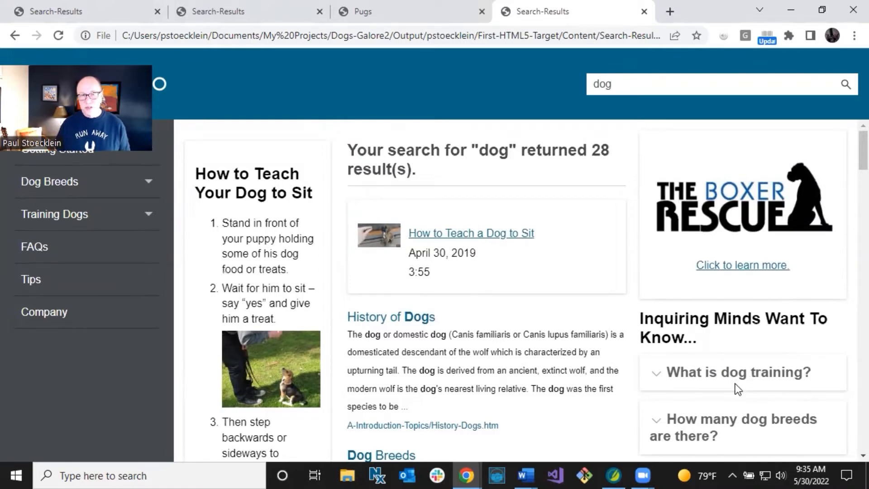
# Open the Boxers and Pugs topics under Dog Breeds in the output and examine their micro content panels.
pyautogui.click(148, 186)
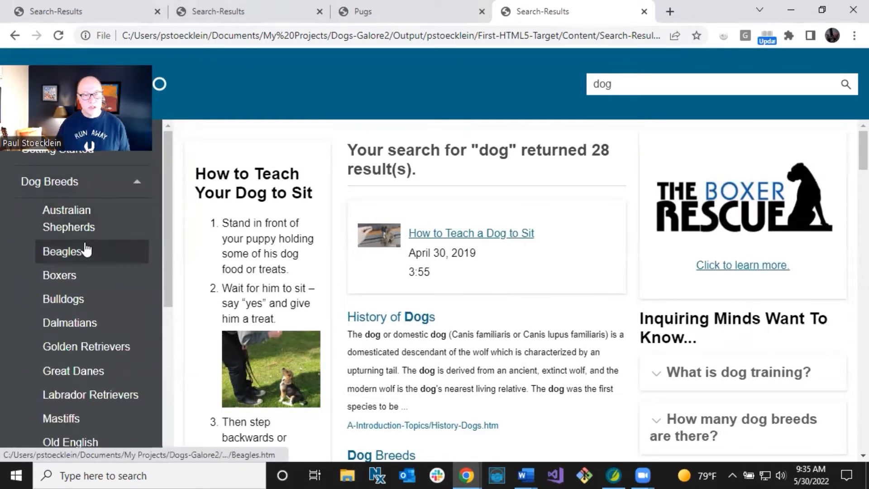
pyautogui.click(86, 249)
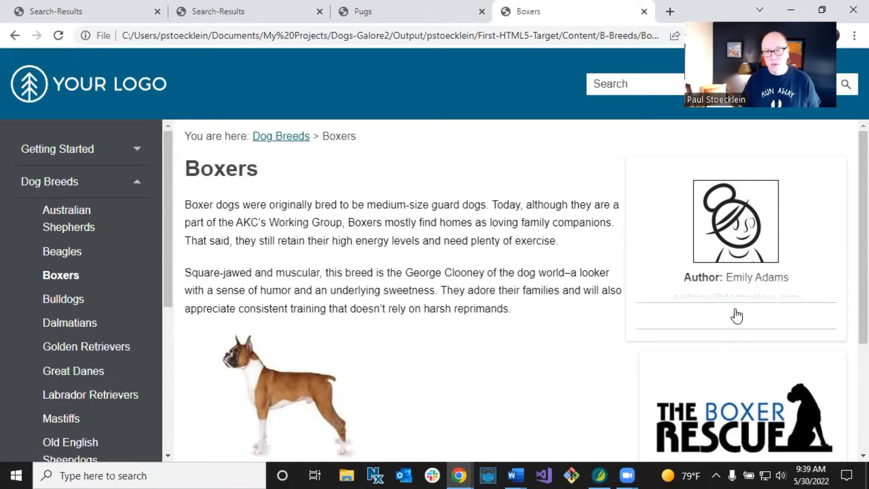
pyautogui.scroll(-3, 115, 344)
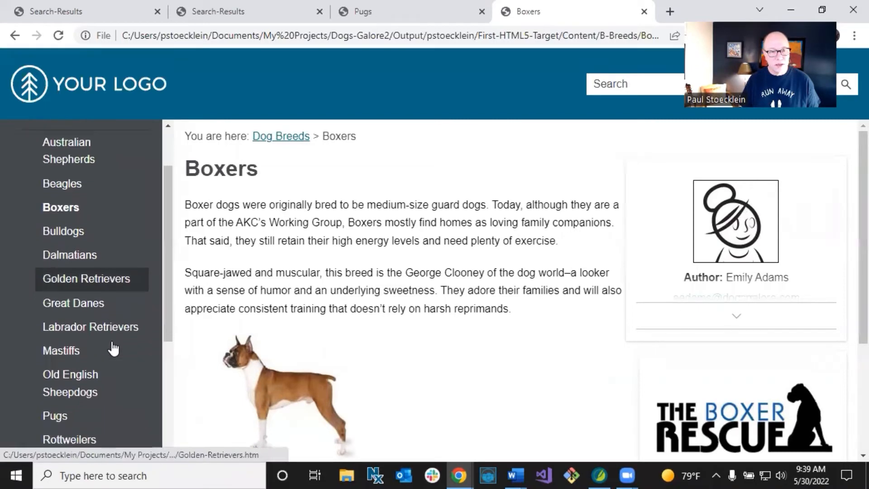
pyautogui.click(68, 349)
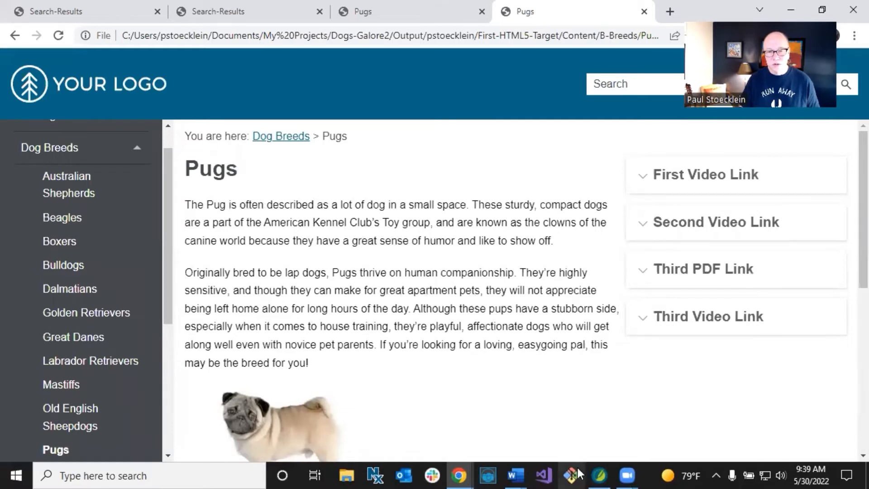
# Switch back to MadCap Flare and review the Knowledge, FAQ and Promotion proxies in Other-Topics.flmsp and the Knowledge-FAQs skin in the project.
pyautogui.click(599, 473)
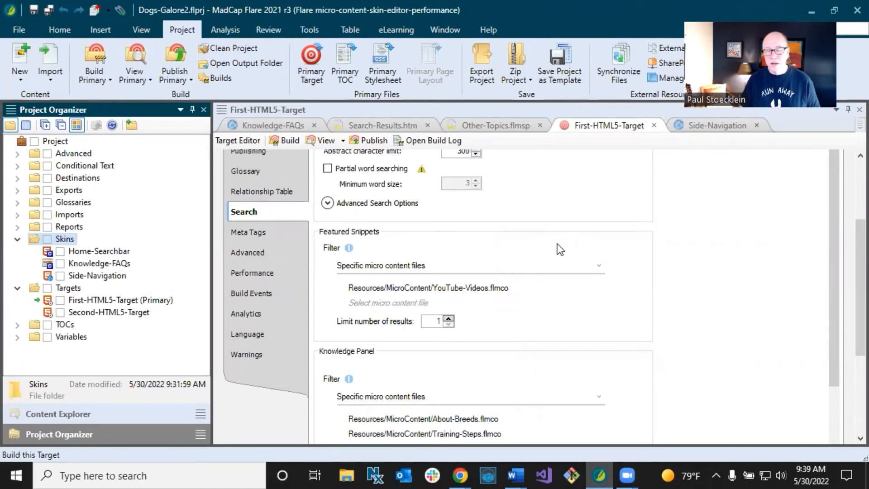
pyautogui.click(496, 127)
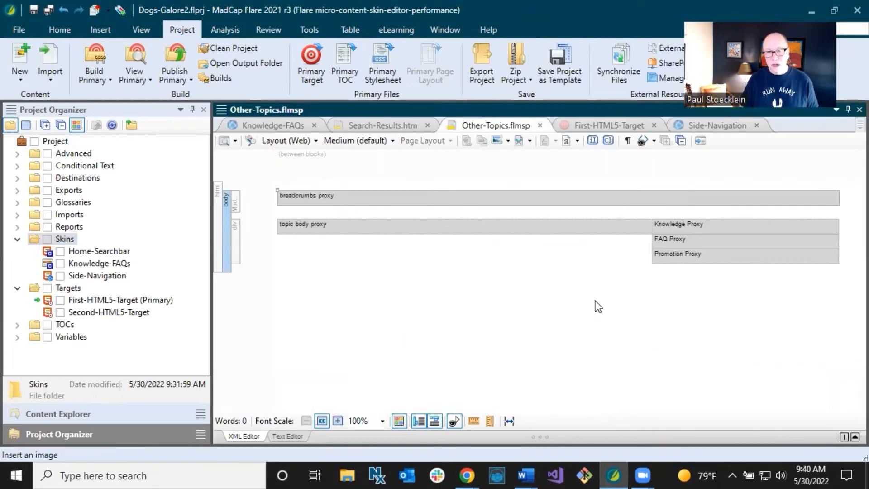
pyautogui.click(691, 222)
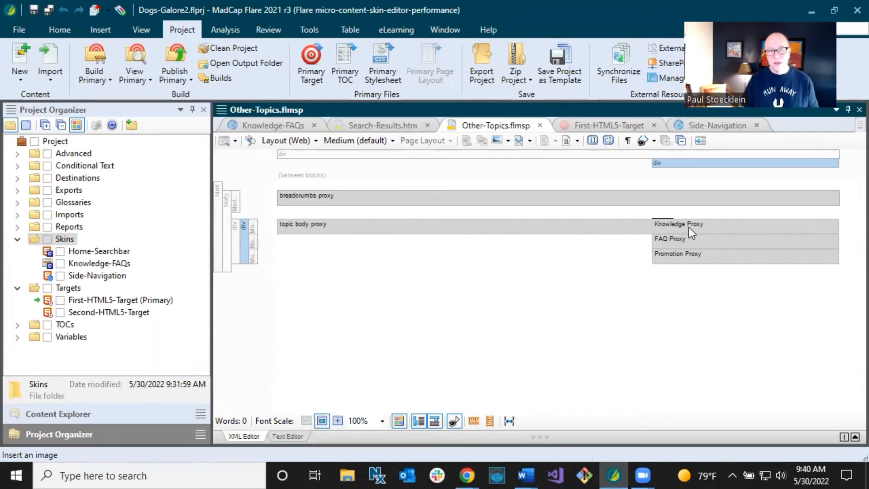
pyautogui.click(88, 264)
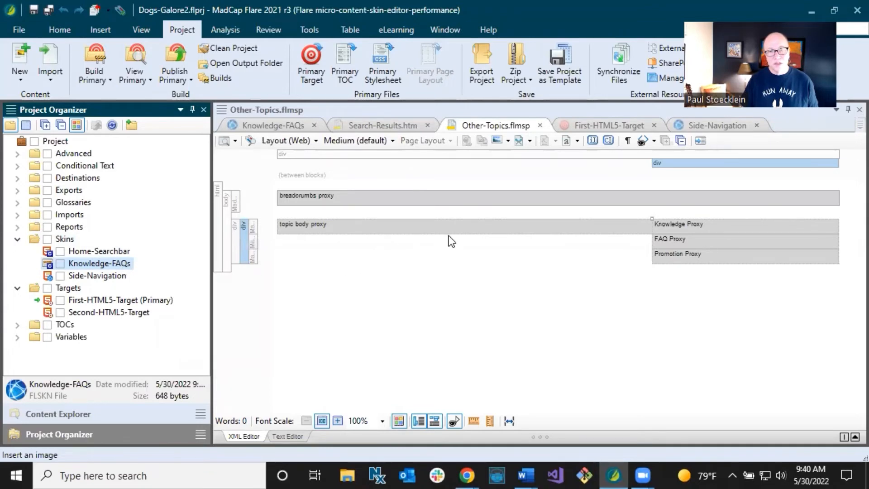
# In the Side-Navigation skin, filter the styles for "Knowledge" and set the Knowledge Proxy style's left margin to 20 px.
pyautogui.click(698, 124)
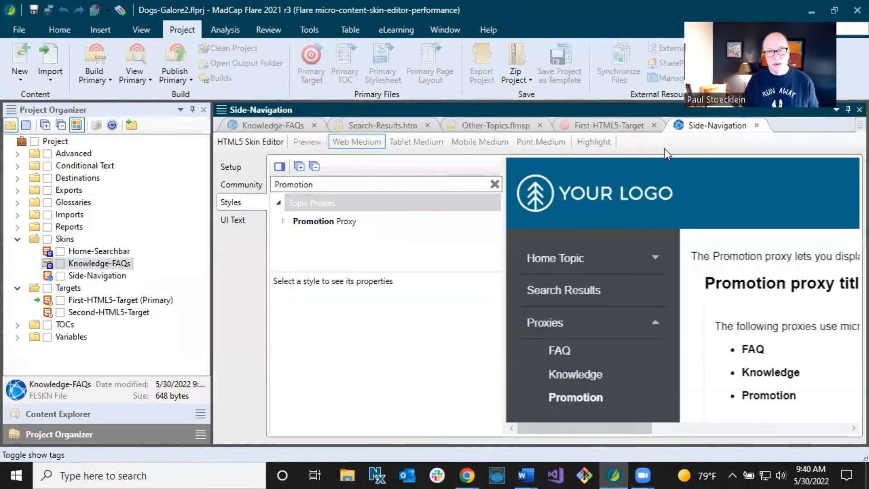
pyautogui.moveTo(327, 187); pyautogui.dragTo(225, 205)
pyautogui.write('Knowledge')
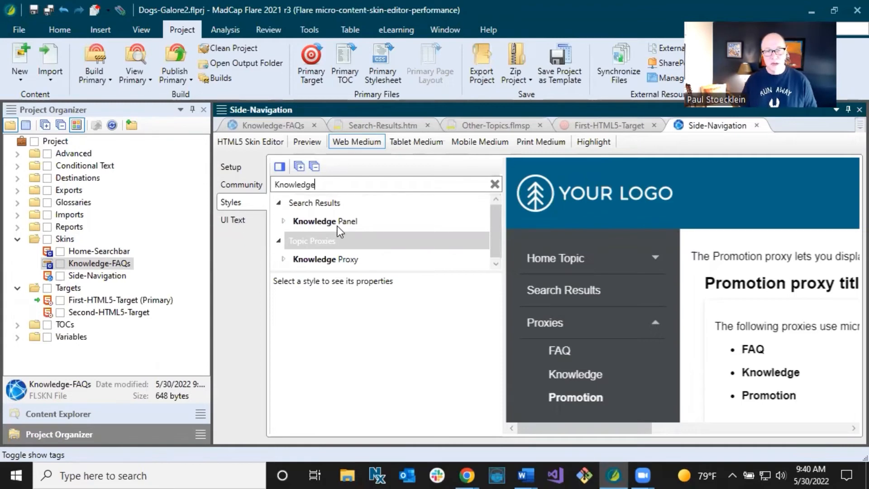
pyautogui.click(336, 260)
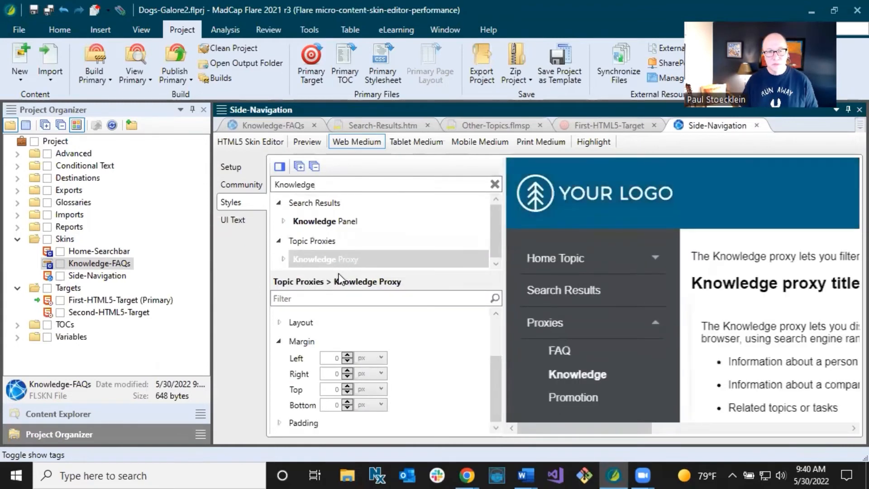
pyautogui.click(335, 356)
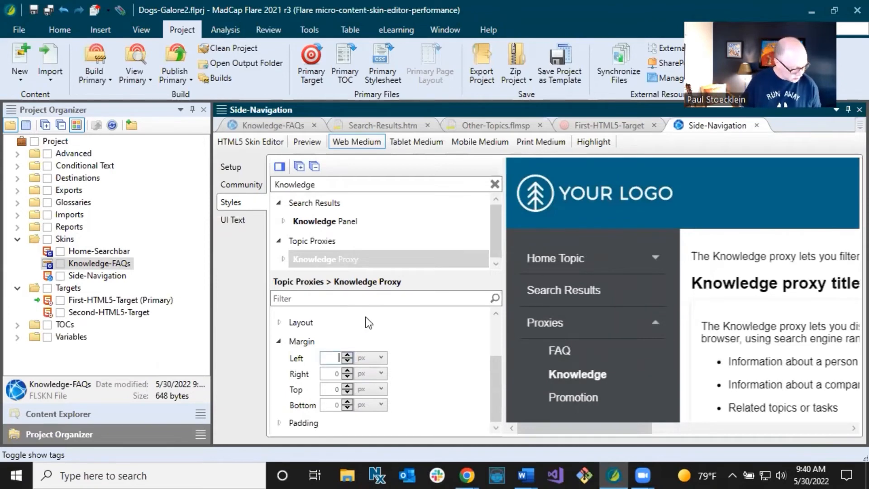
pyautogui.write('20')
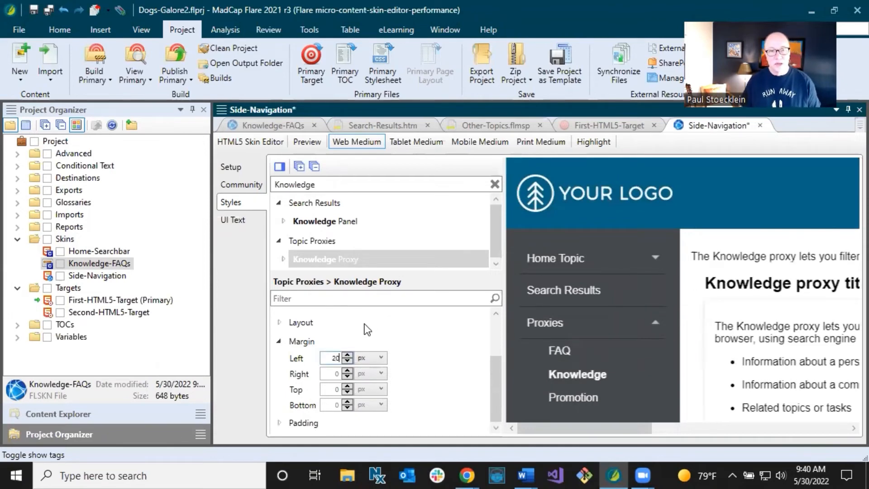
# Set the Side-Navigation skin's Knowledge Proxy View Mode to Plain Text and save all files.
pyautogui.click(246, 161)
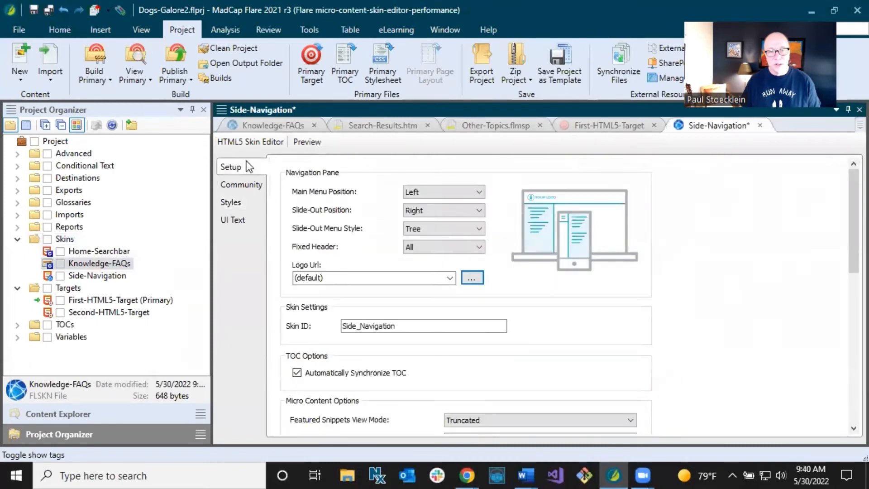
pyautogui.scroll(-3, 273, 301)
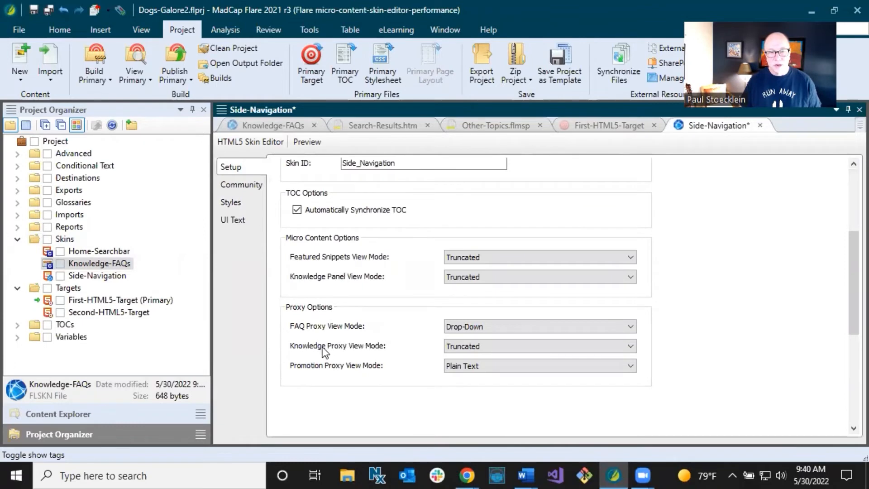
pyautogui.click(470, 350)
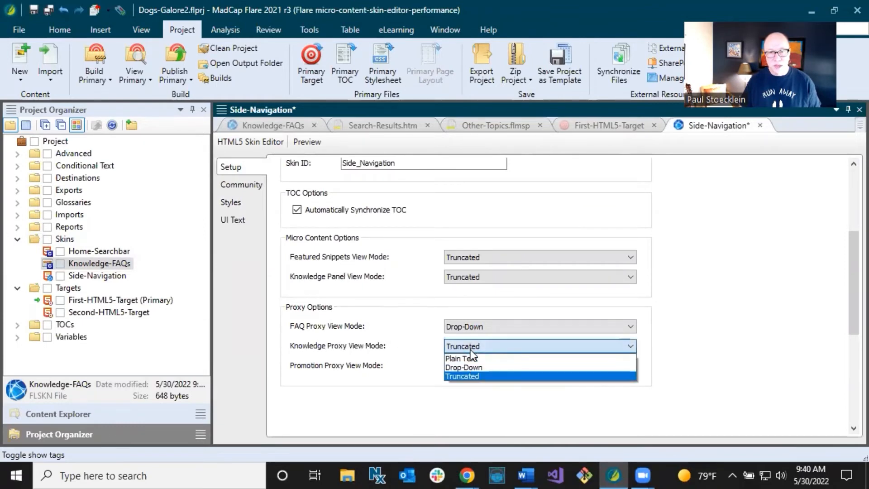
pyautogui.click(470, 360)
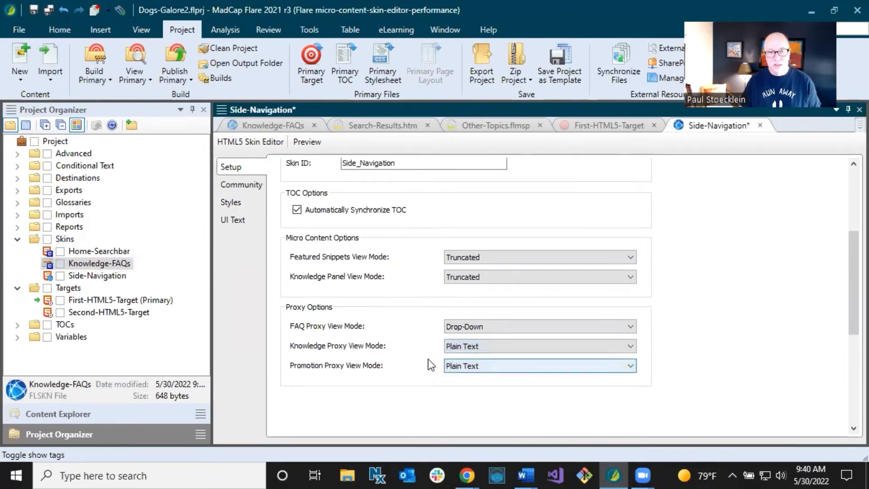
pyautogui.click(46, 11)
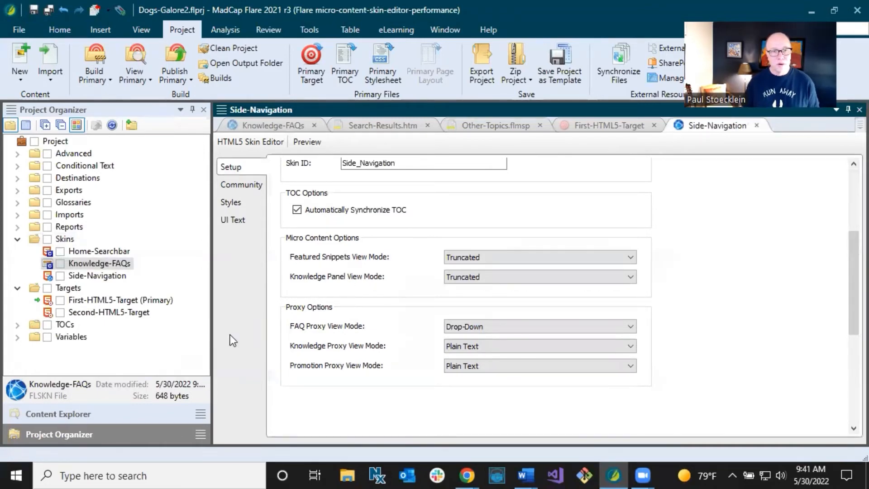
# Open Home.htm to review its FAQ proxy and return to the Other-Topics.flmsp template page.
pyautogui.click(91, 412)
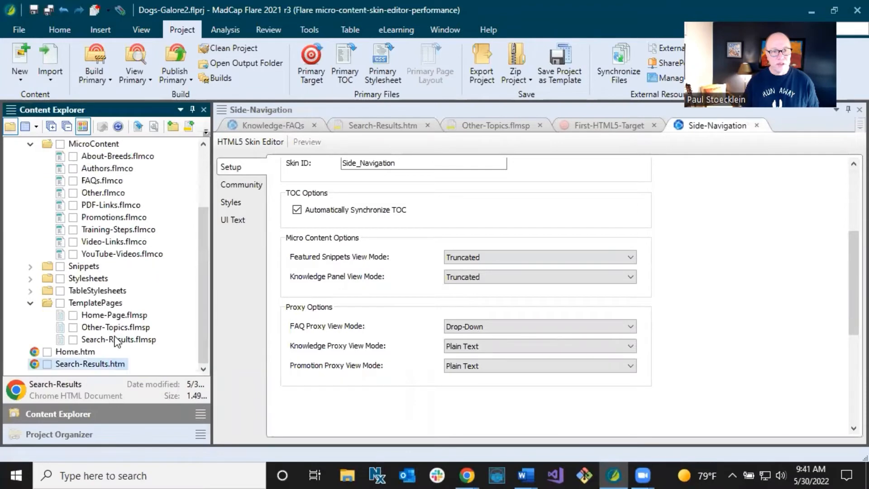
pyautogui.doubleClick(94, 352)
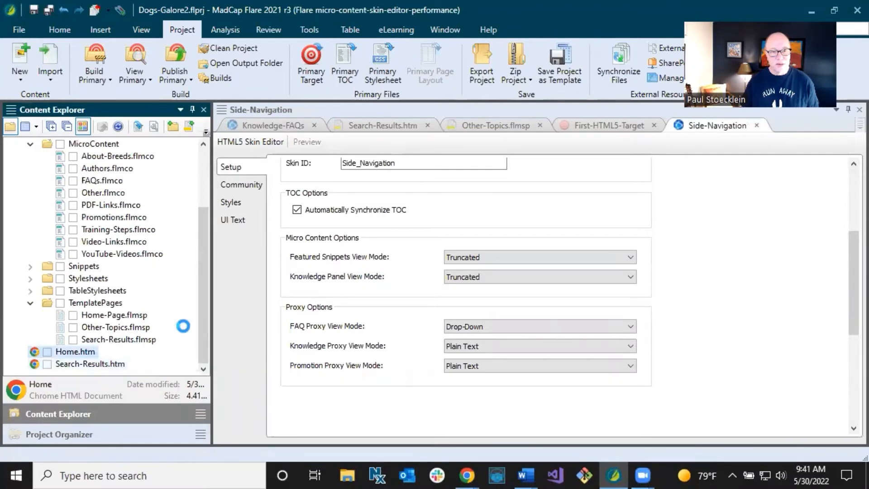
pyautogui.scroll(-5, 427, 271)
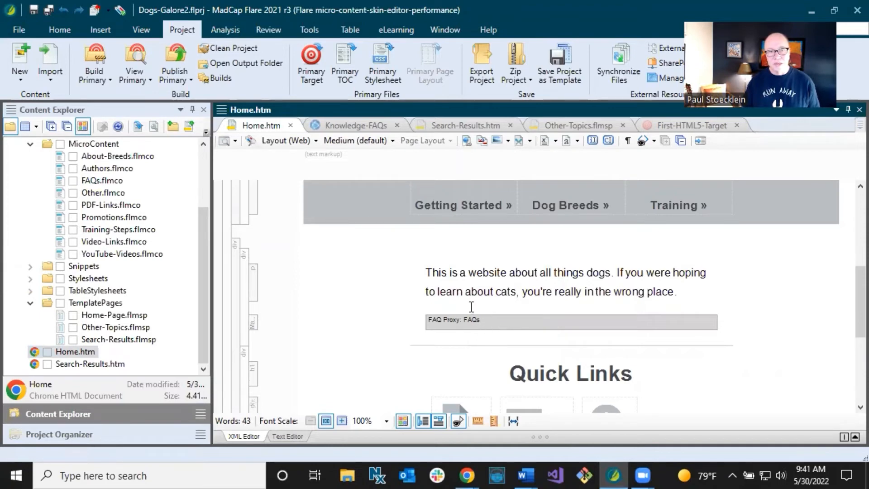
pyautogui.click(564, 126)
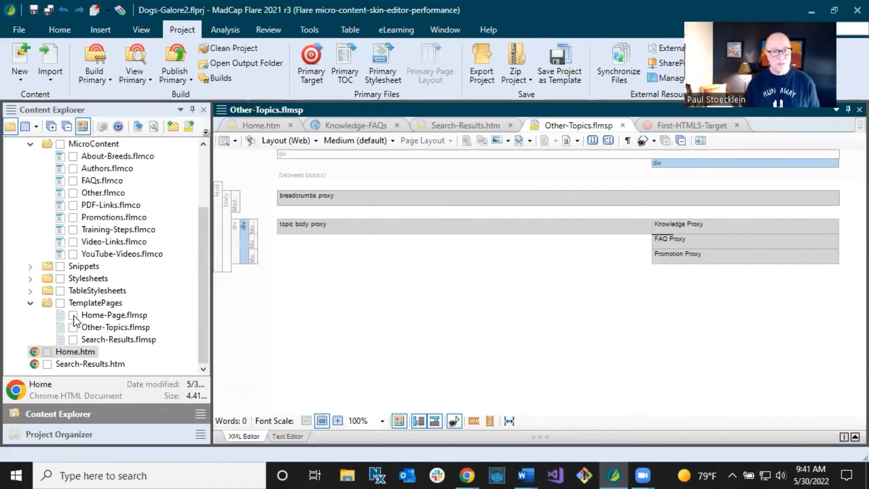
# Add a skin named FAQ-PDF-Video-Links from the Micro Content - FAQ template and open its setup options.
pyautogui.click(82, 434)
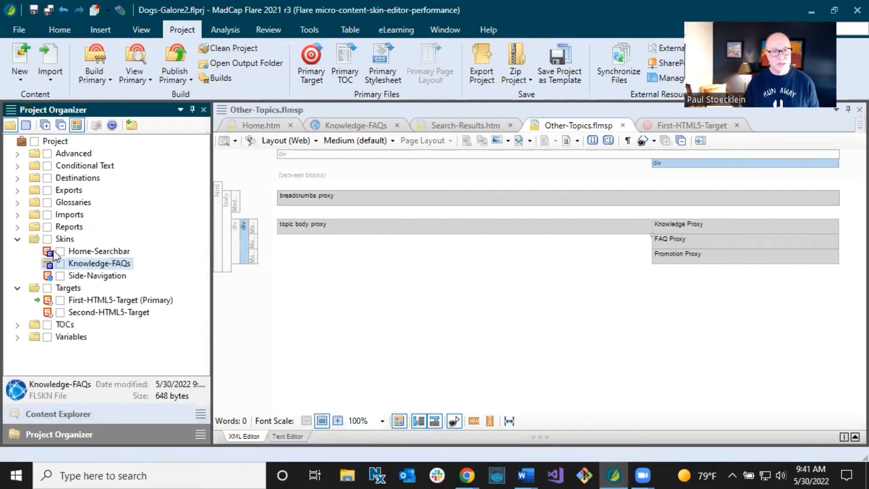
pyautogui.rightClick(63, 239)
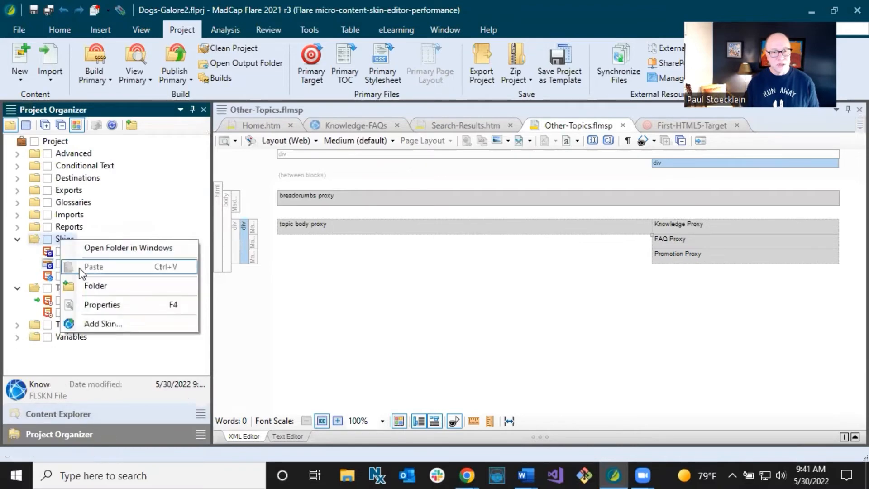
pyautogui.click(101, 318)
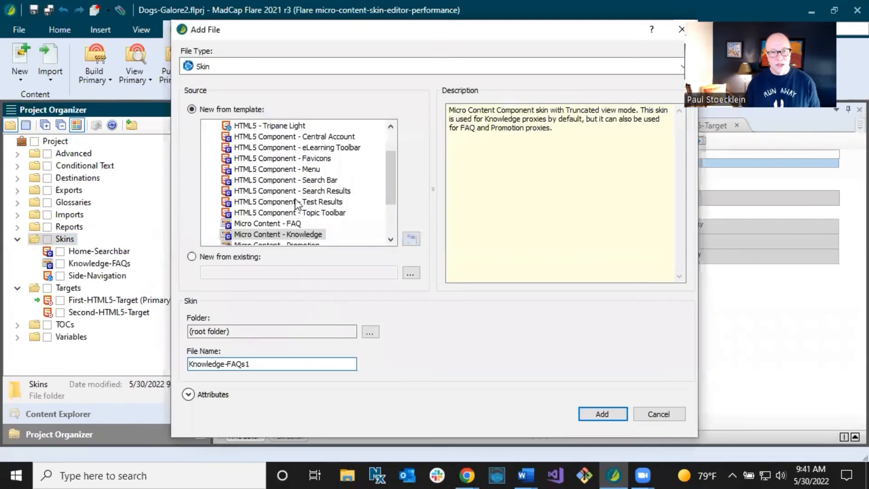
pyautogui.click(291, 222)
pyautogui.click(257, 364)
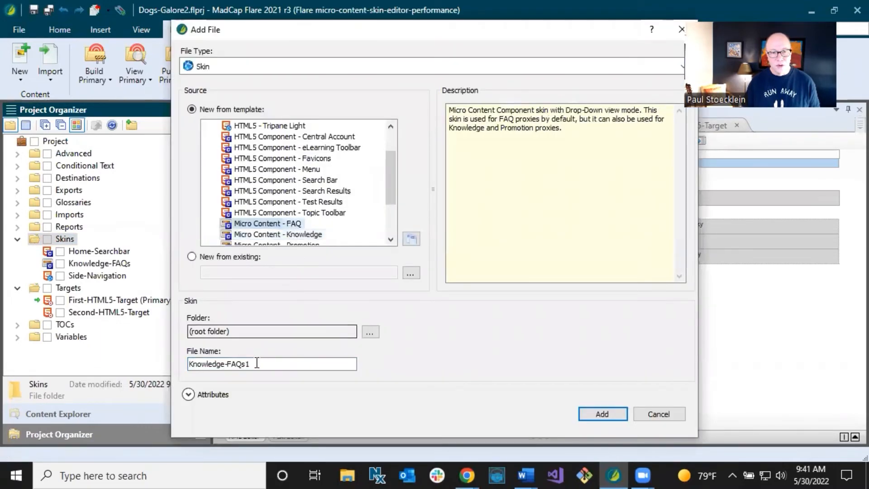
pyautogui.moveTo(273, 368); pyautogui.dragTo(103, 362)
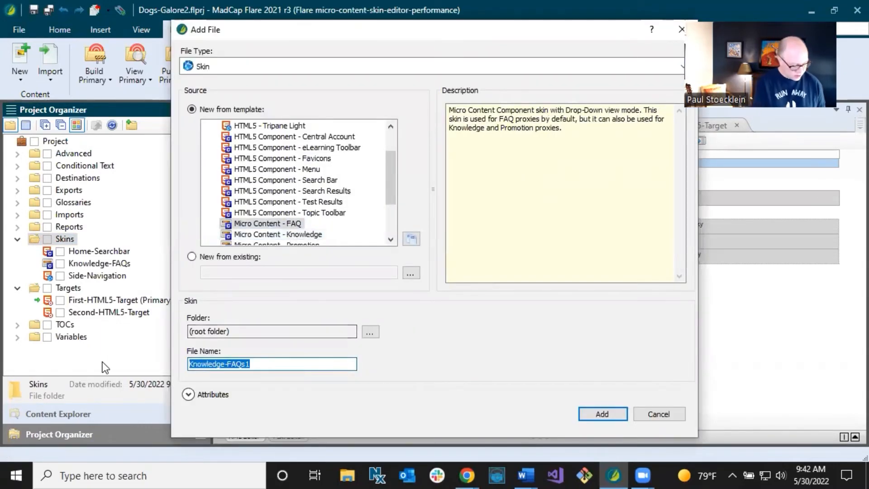
pyautogui.write('FAQ')
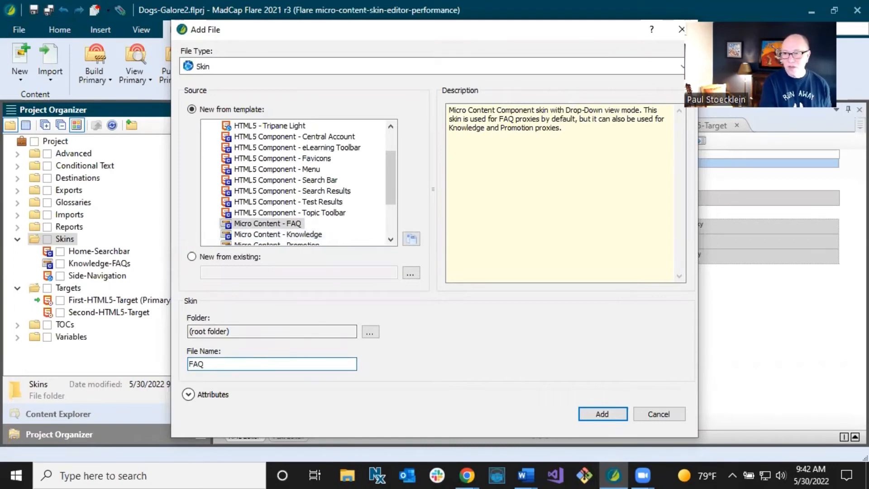
pyautogui.write('-')
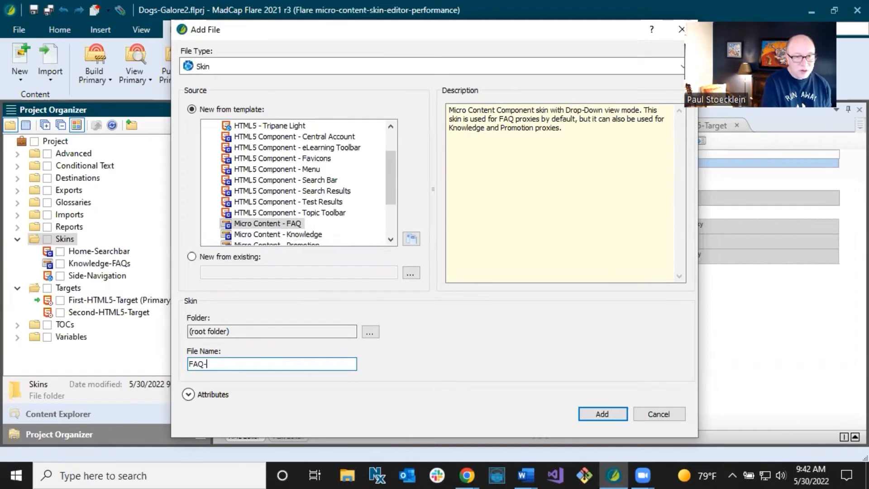
pyautogui.write('PDF-Vid')
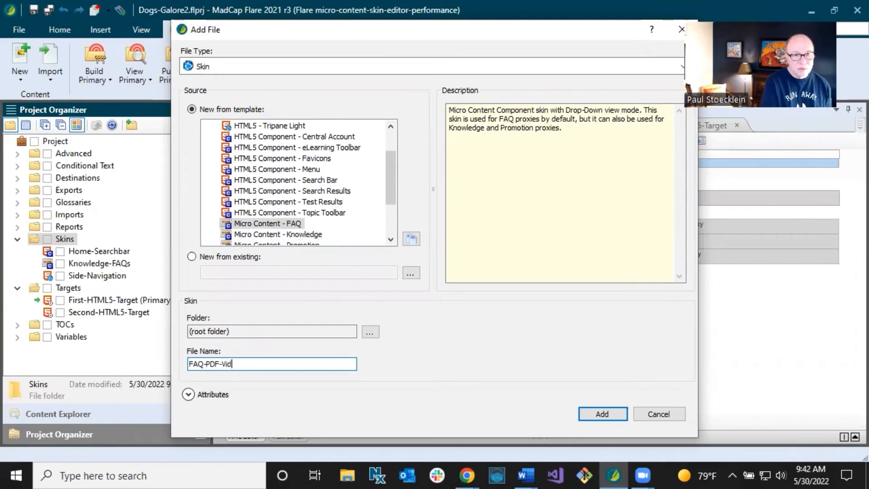
pyautogui.write('eo-Links')
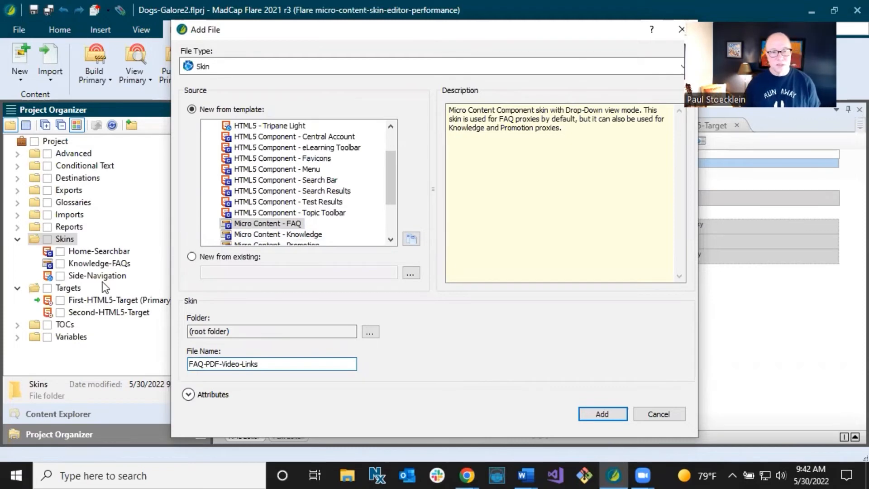
pyautogui.click(588, 412)
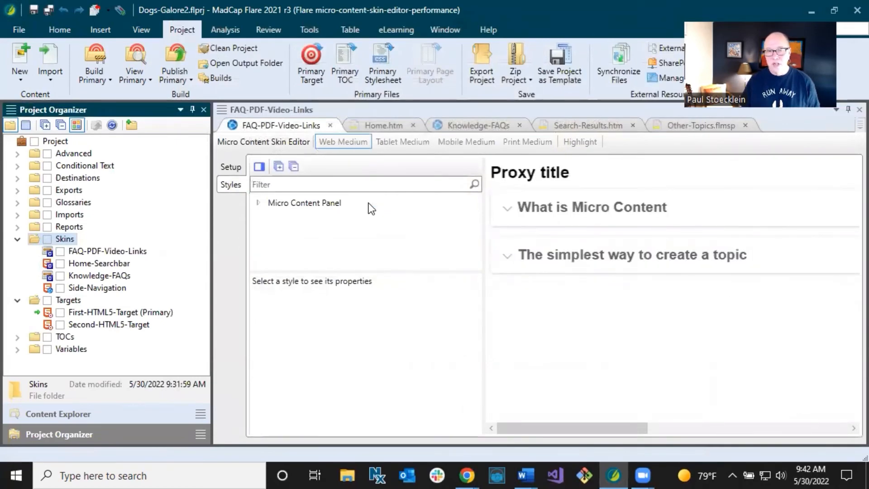
pyautogui.click(230, 167)
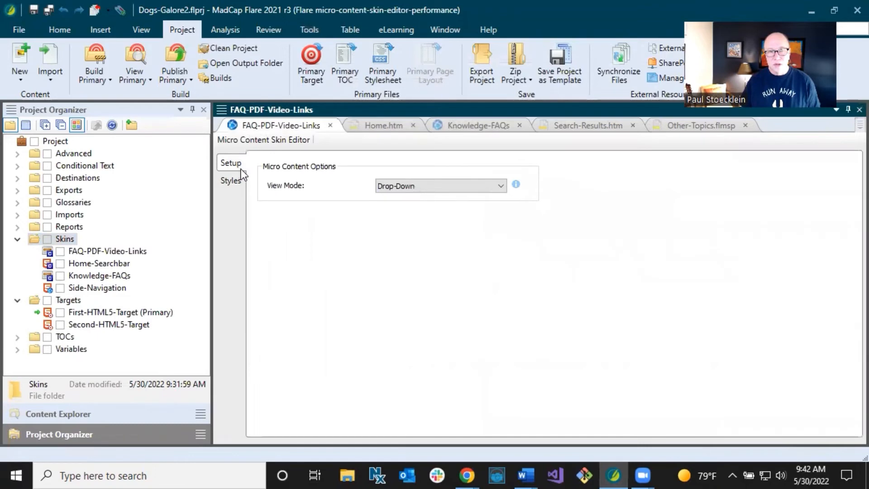
# Set the FAQ-PDF-Video-Links skin's View Mode to Plain Text and its Micro Content Panel style's left margin to 20 px, saving all files.
pyautogui.click(402, 188)
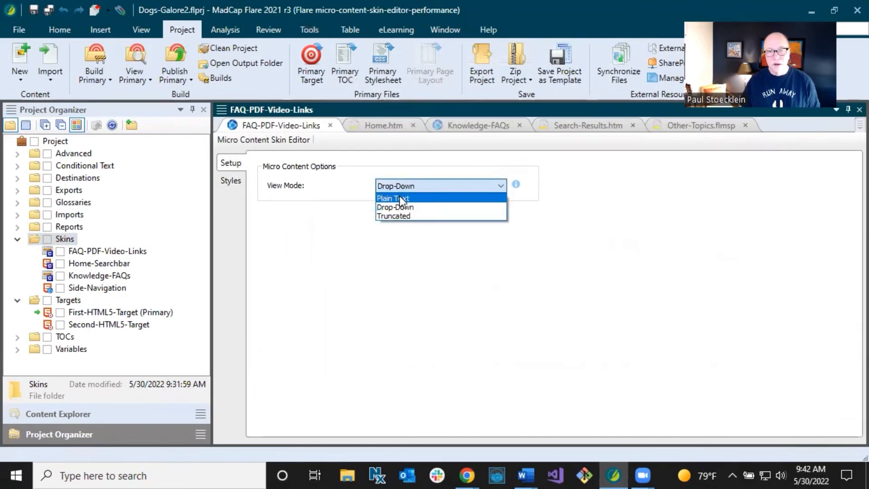
pyautogui.click(400, 197)
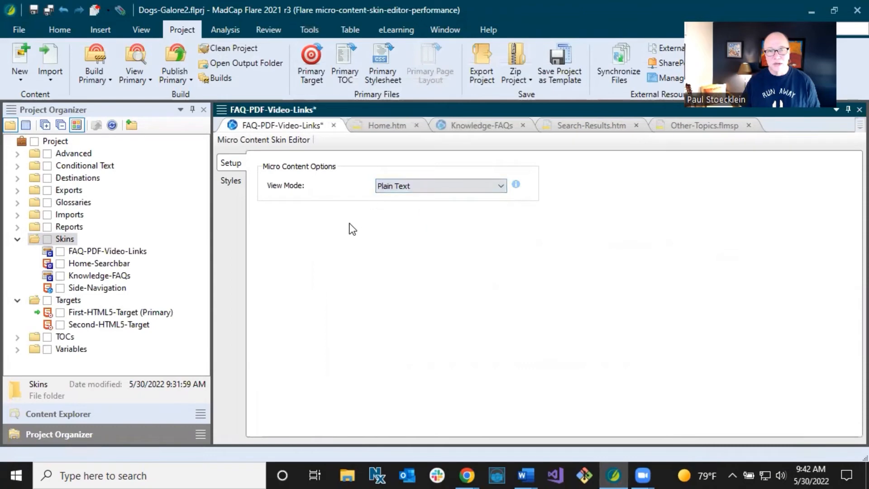
pyautogui.click(235, 181)
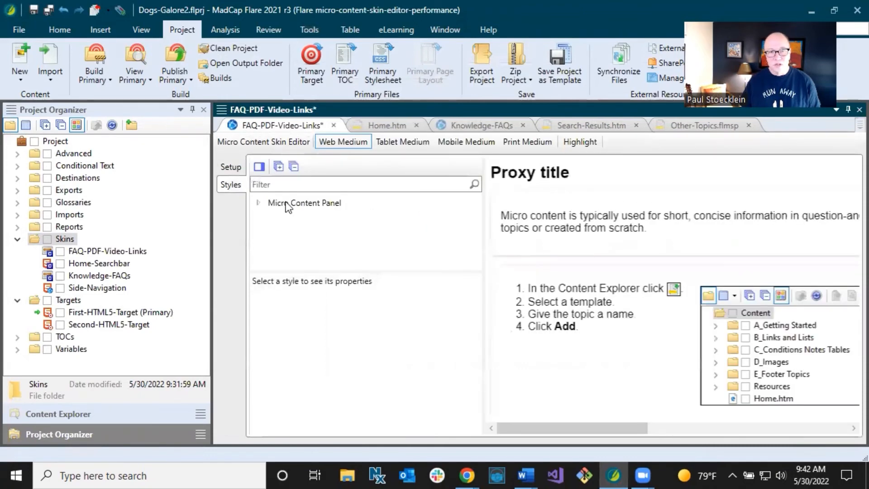
pyautogui.click(379, 204)
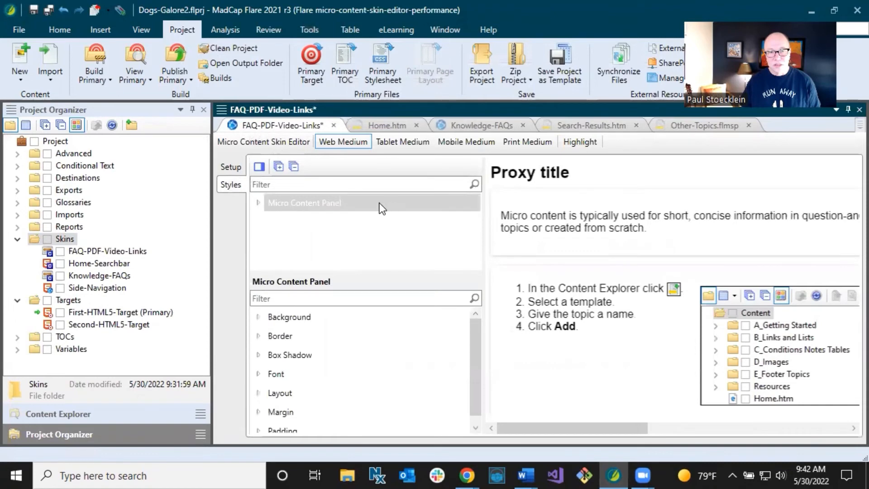
pyautogui.click(259, 412)
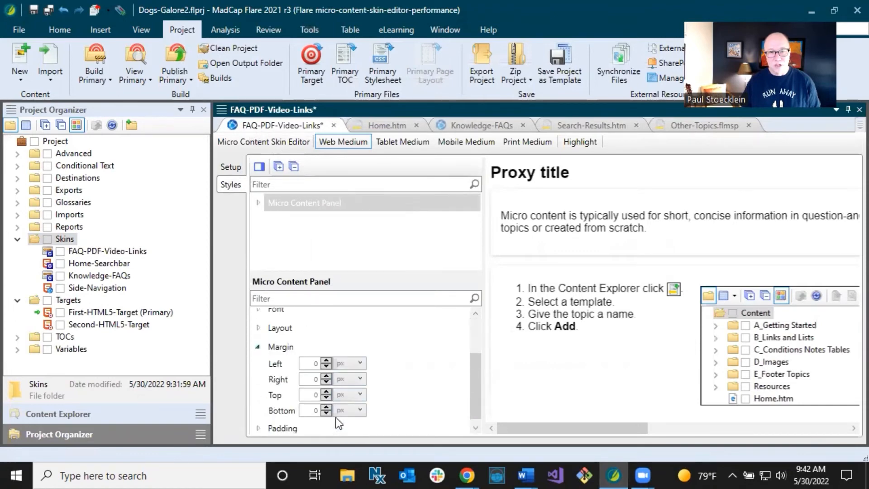
pyautogui.doubleClick(308, 363)
pyautogui.write('2')
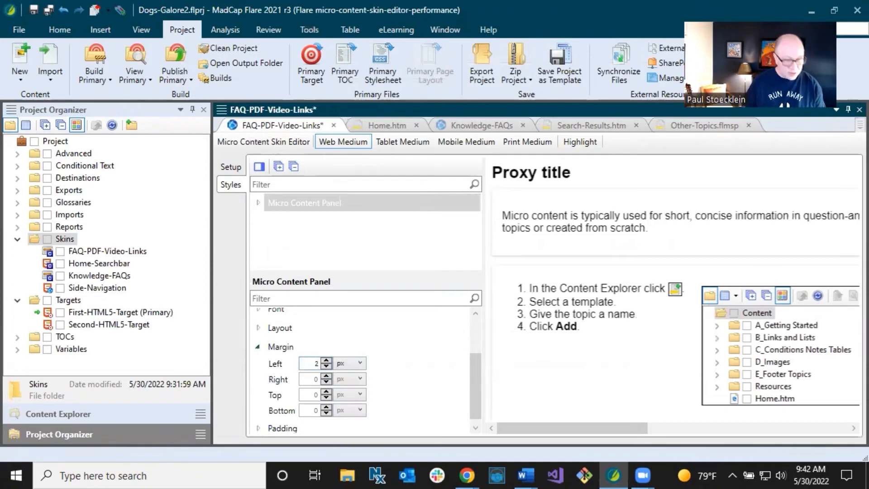
pyautogui.write('0')
pyautogui.click(347, 345)
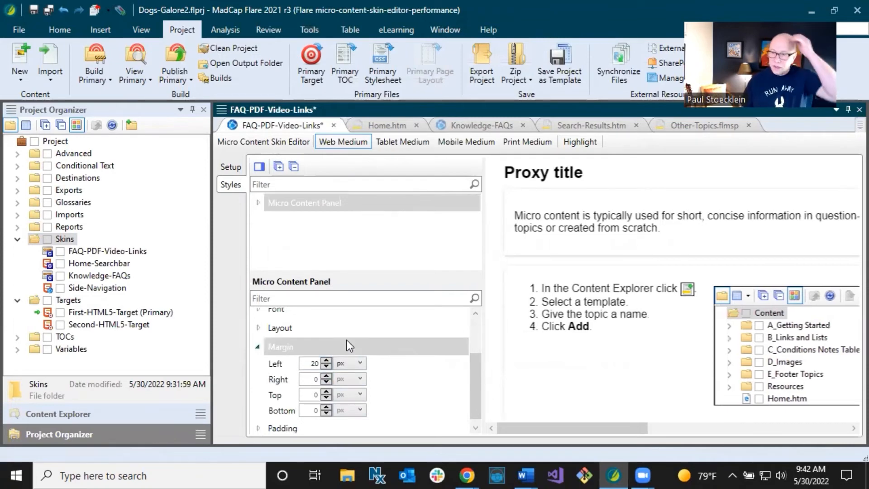
pyautogui.click(48, 13)
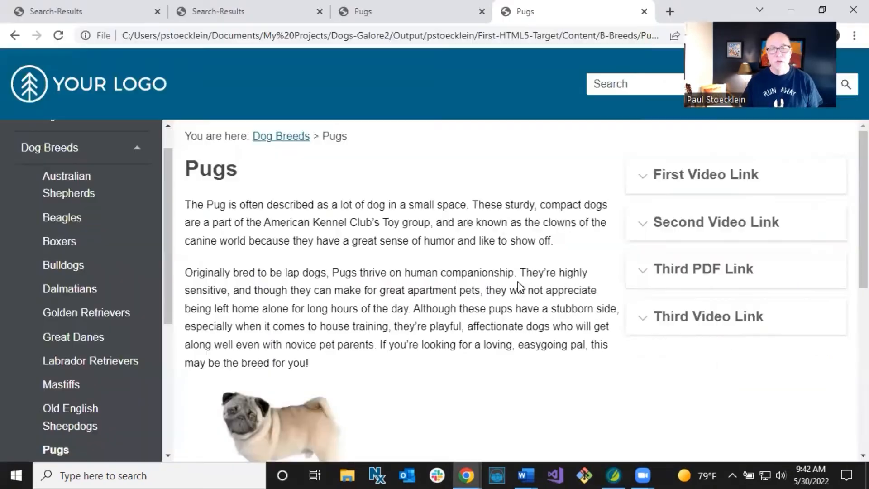
# Review the link boxes on the Pugs output page in Chrome, and return to Flare to inspect the Micro Content Panel's Box Shadow properties.
pyautogui.click(466, 475)
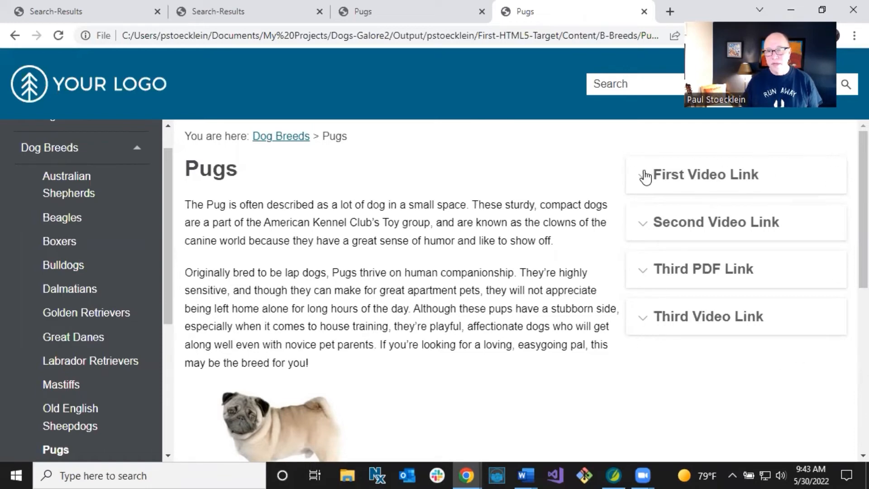
pyautogui.click(618, 469)
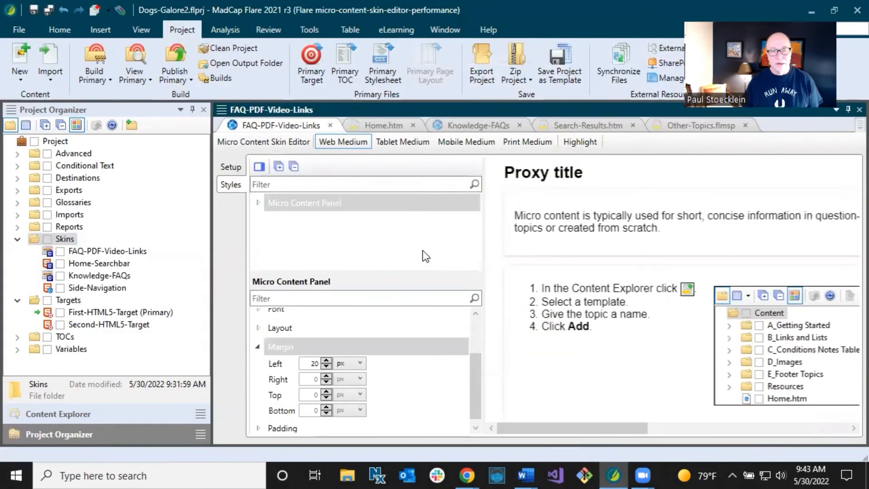
pyautogui.click(258, 348)
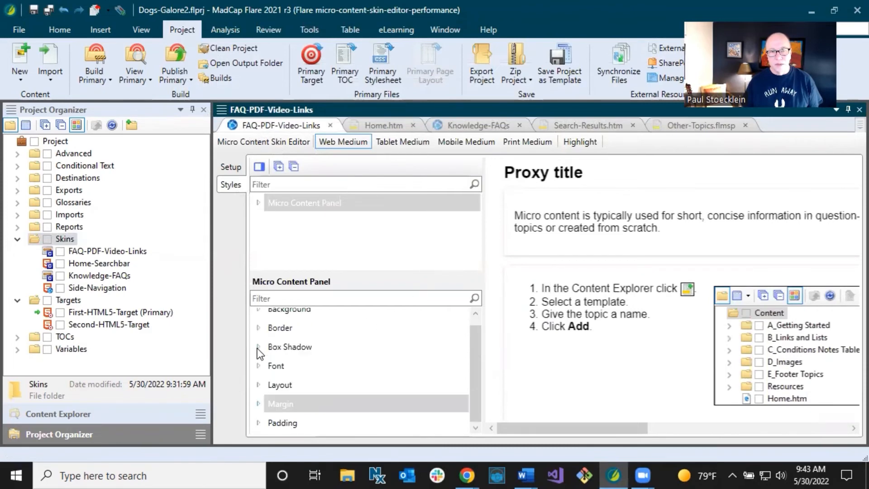
pyautogui.click(283, 349)
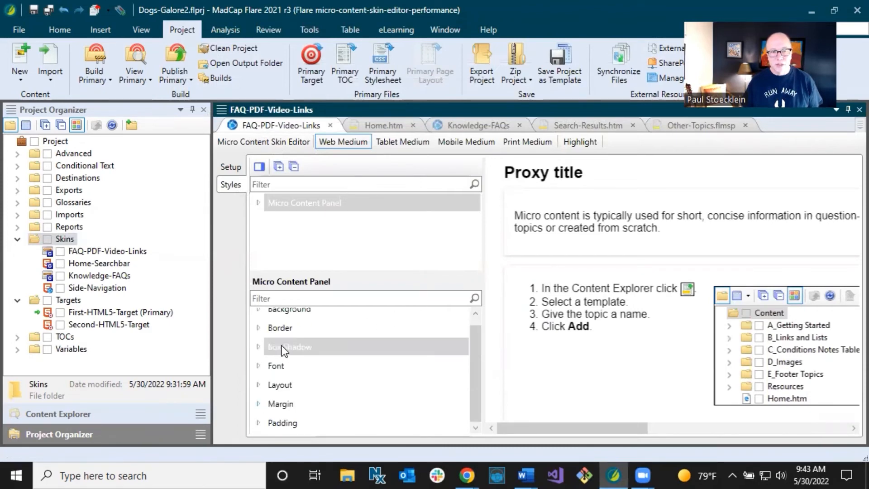
pyautogui.click(259, 347)
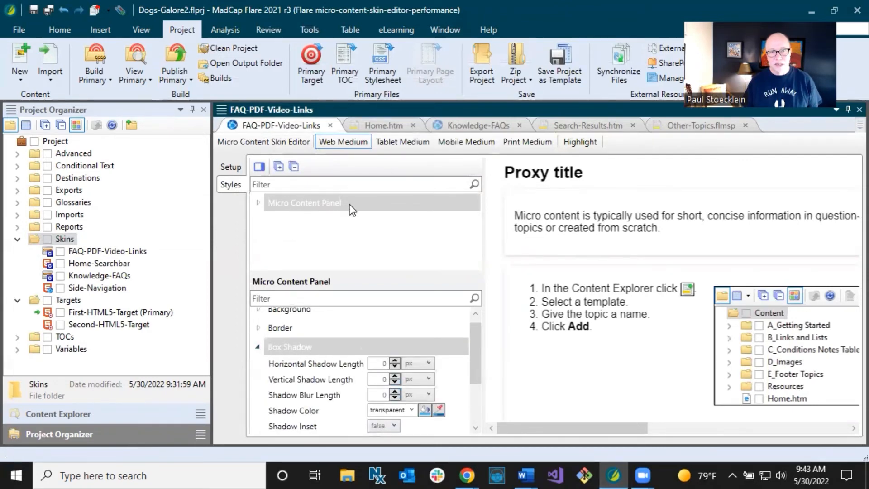
# For the Item style under Micro Content Panel, set the box shadow's Vertical Shadow Length and Shadow Blur Length to 0.
pyautogui.click(260, 203)
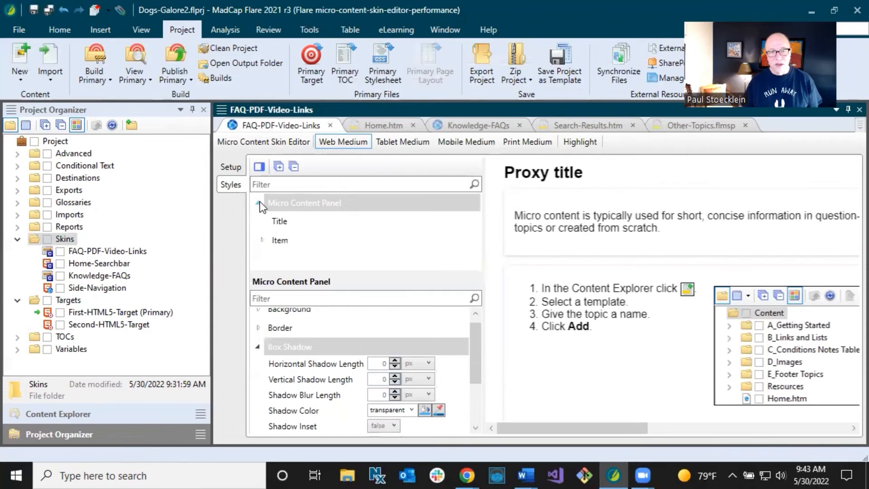
pyautogui.click(278, 240)
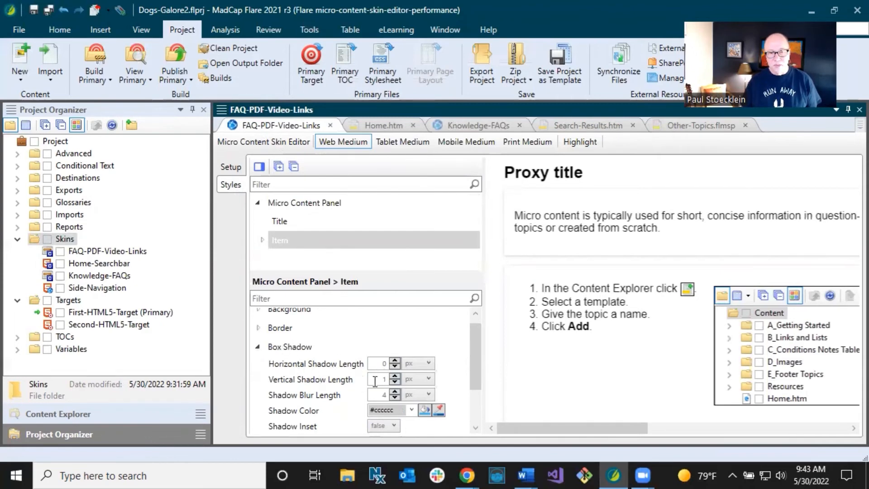
pyautogui.click(401, 409)
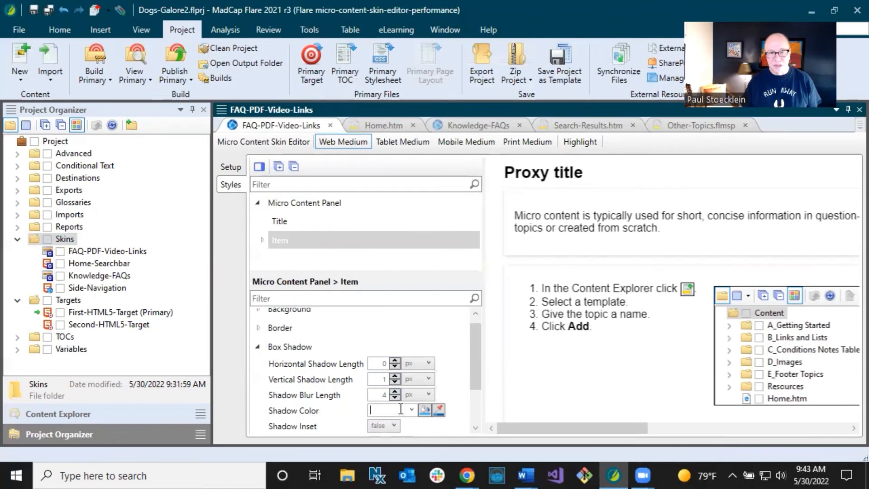
pyautogui.click(339, 355)
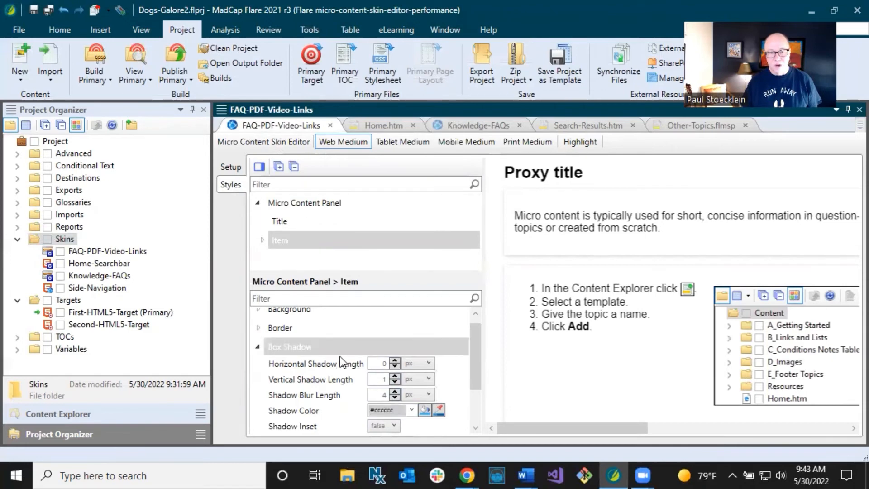
pyautogui.click(379, 379)
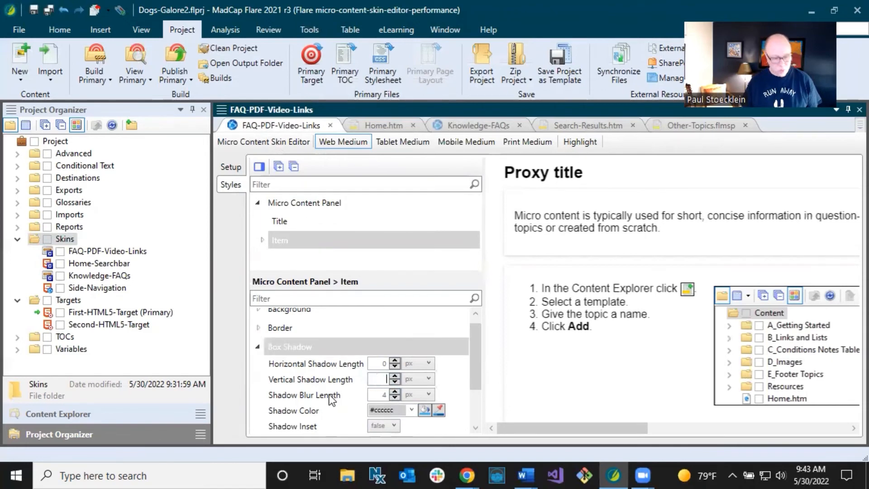
pyautogui.write('0')
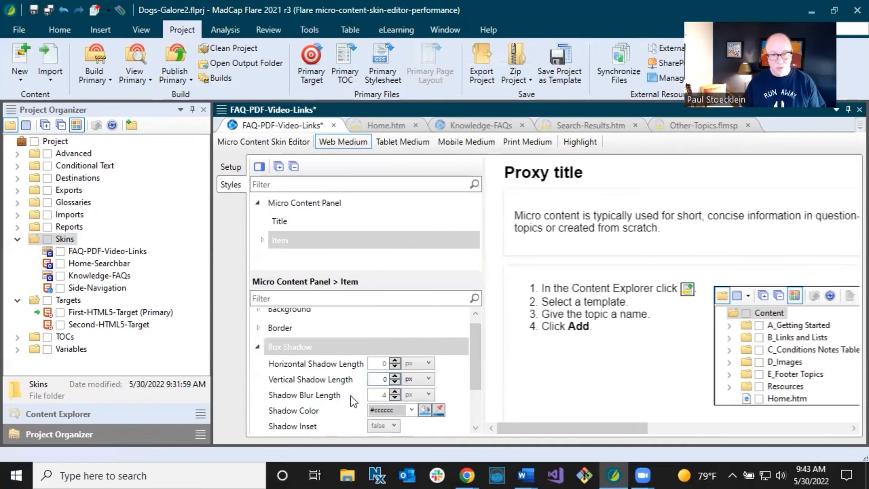
pyautogui.click(385, 395)
pyautogui.write('0')
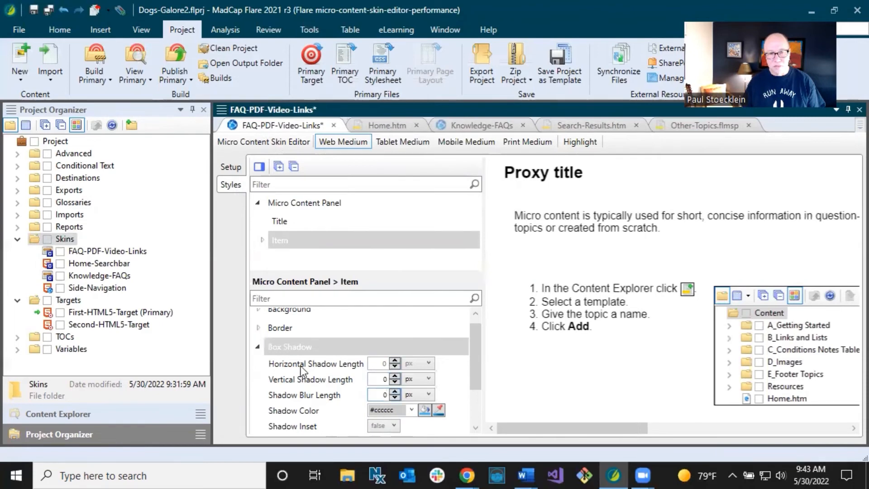
# For the Micro Content Panel style's box shadow, set the horizontal and vertical lengths to 1 px and the blur length to 4 px.
pyautogui.click(294, 205)
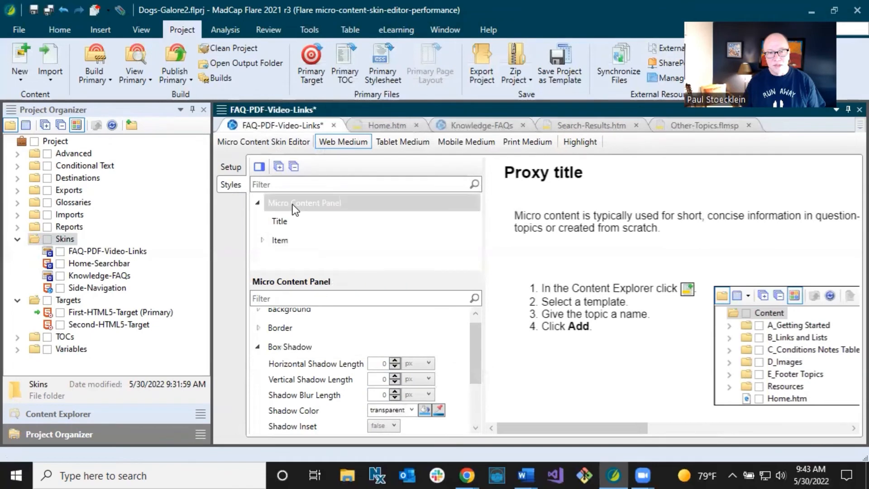
pyautogui.click(380, 363)
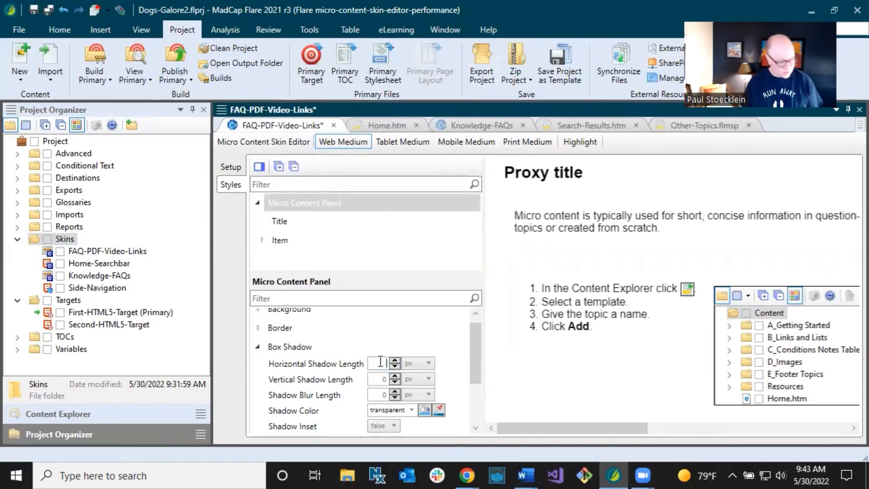
pyautogui.doubleClick(380, 363)
pyautogui.write('1')
pyautogui.doubleClick(383, 377)
pyautogui.write('1')
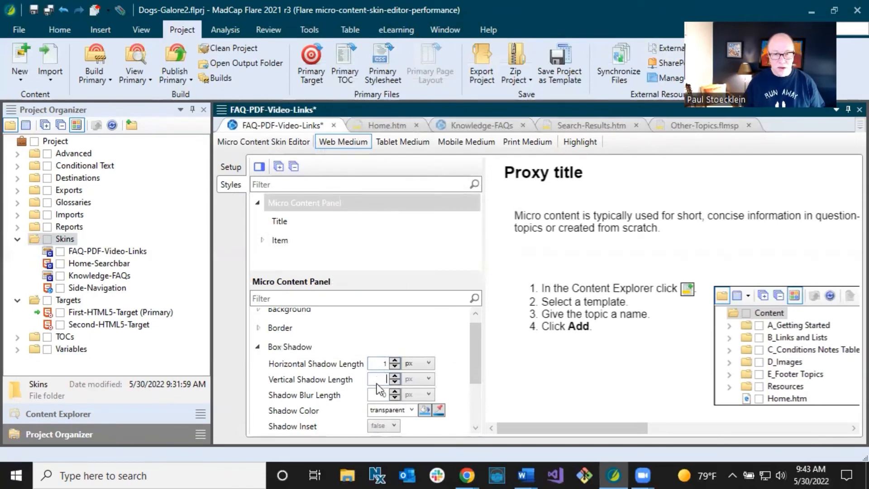
pyautogui.doubleClick(380, 394)
pyautogui.press('BackSpace')
pyautogui.write('4')
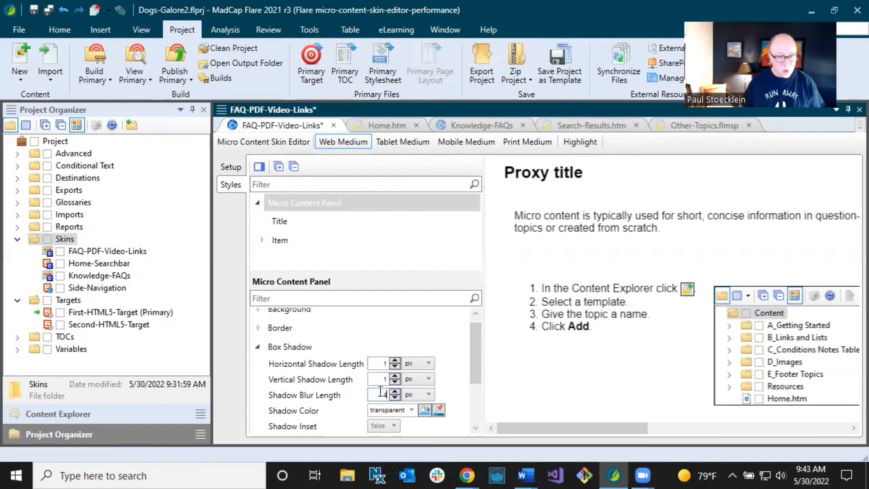
# Set the Micro Content Panel's Shadow Color to #cccccc and save all files.
pyautogui.doubleClick(398, 410)
pyautogui.press('BackSpace')
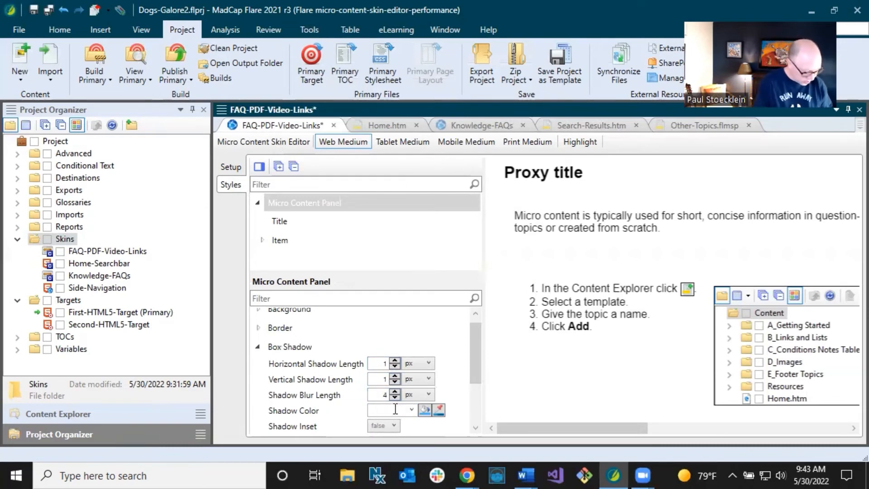
pyautogui.write('#ccc')
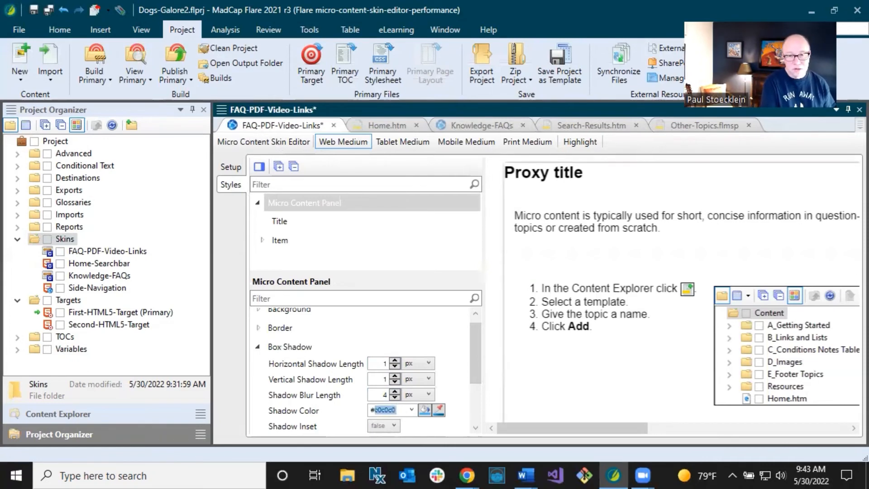
pyautogui.write('ccc')
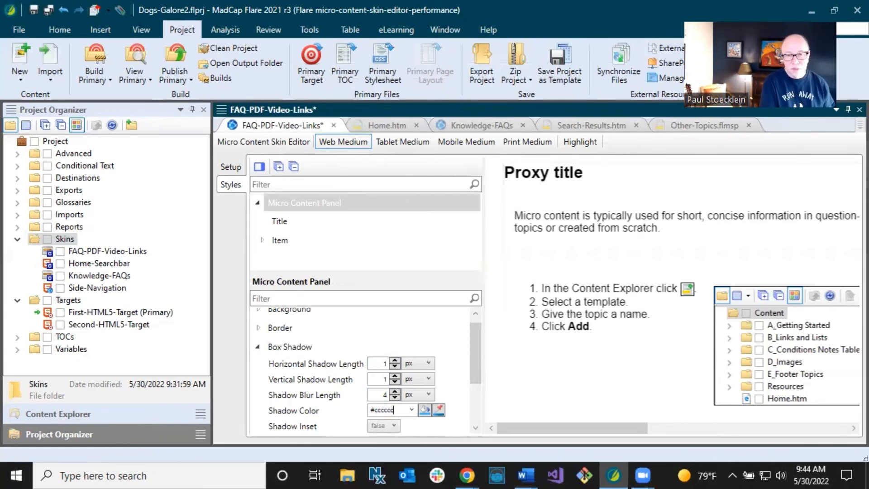
pyautogui.click(364, 345)
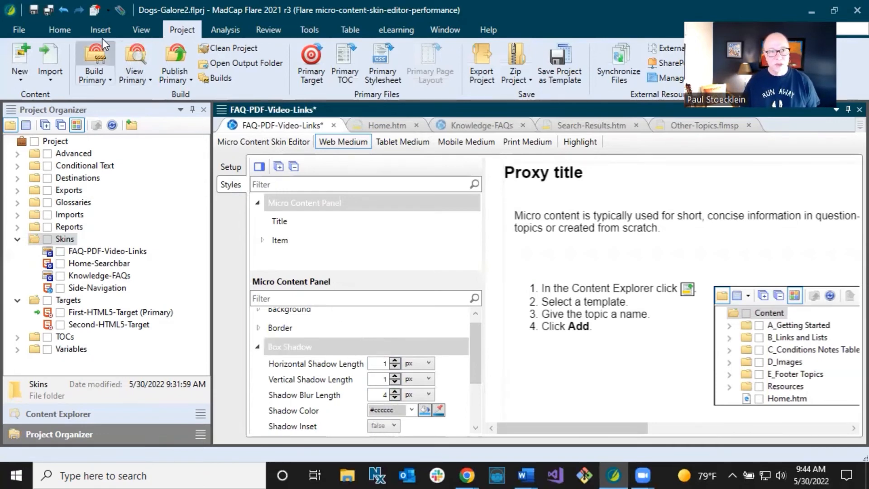
pyautogui.click(53, 8)
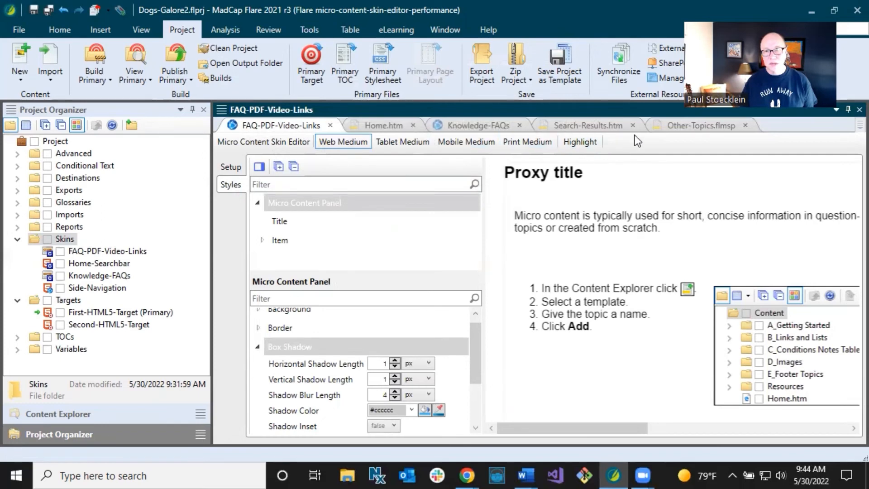
# In Other-Topics.flmsp, assign the Project/Skins/FAQ-PDF-Video-Links skin file to the FAQ proxy and save the template page.
pyautogui.click(678, 125)
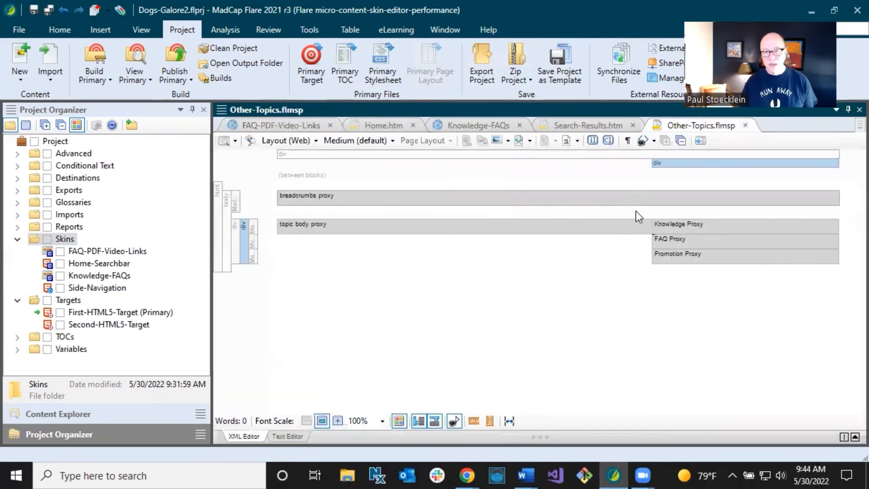
pyautogui.rightClick(678, 243)
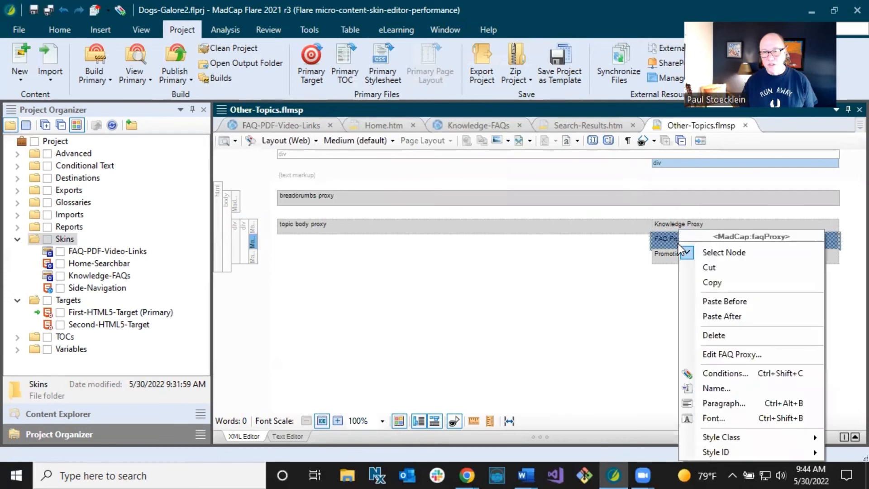
pyautogui.click(730, 355)
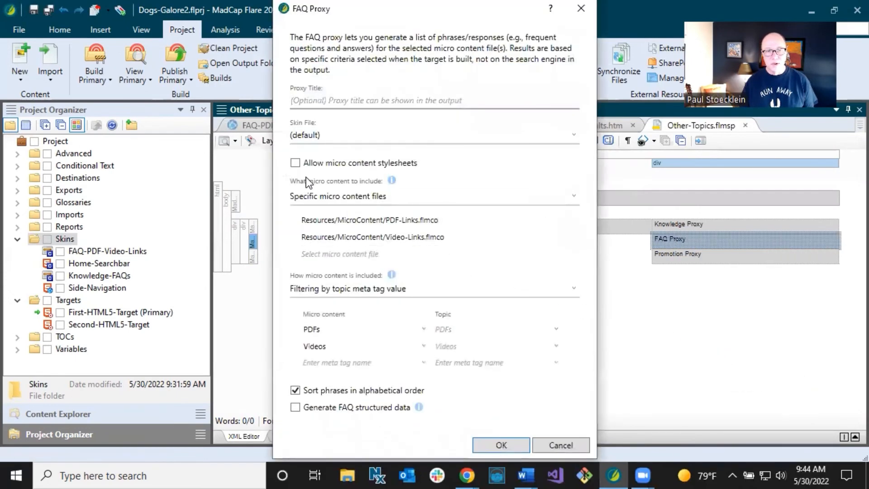
pyautogui.click(322, 135)
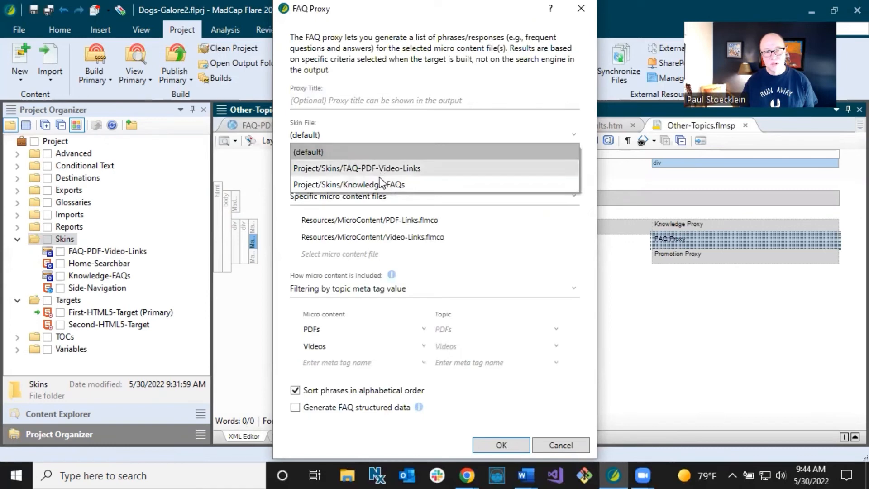
pyautogui.click(355, 168)
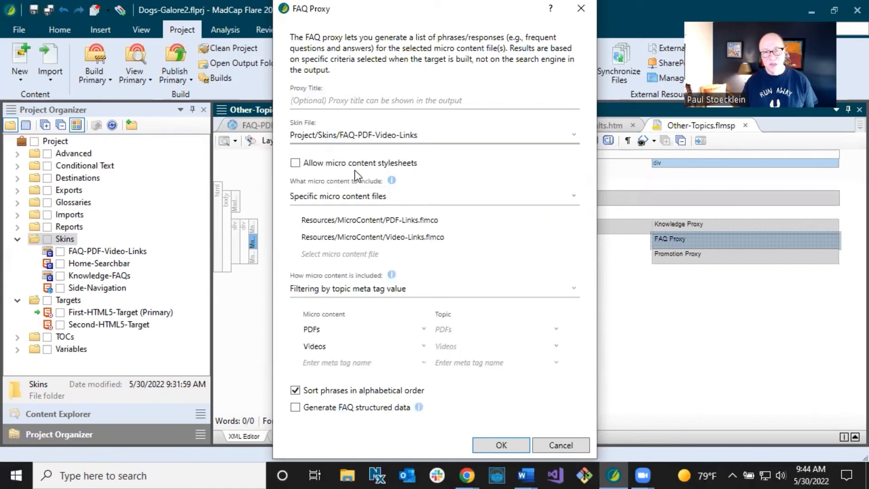
pyautogui.click(497, 445)
pyautogui.click(34, 9)
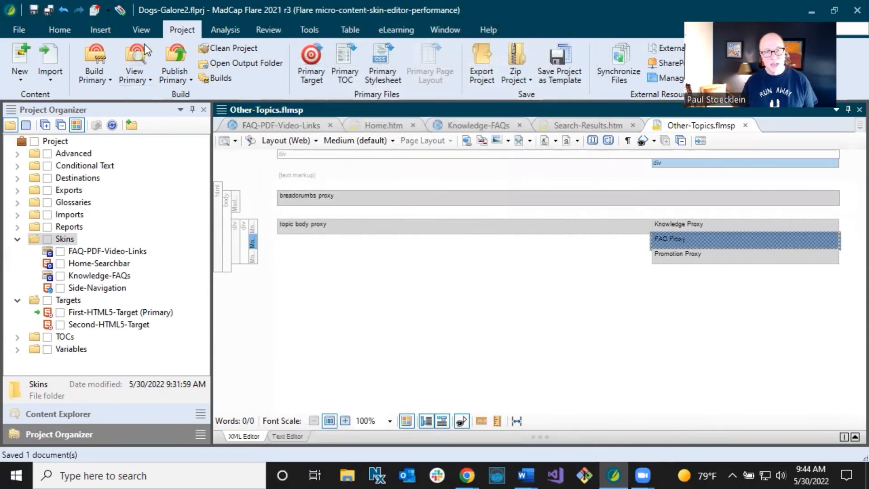
# Build First-HTML5-Target and view the Boxers topic under Dog Breeds in the generated output.
pyautogui.click(112, 64)
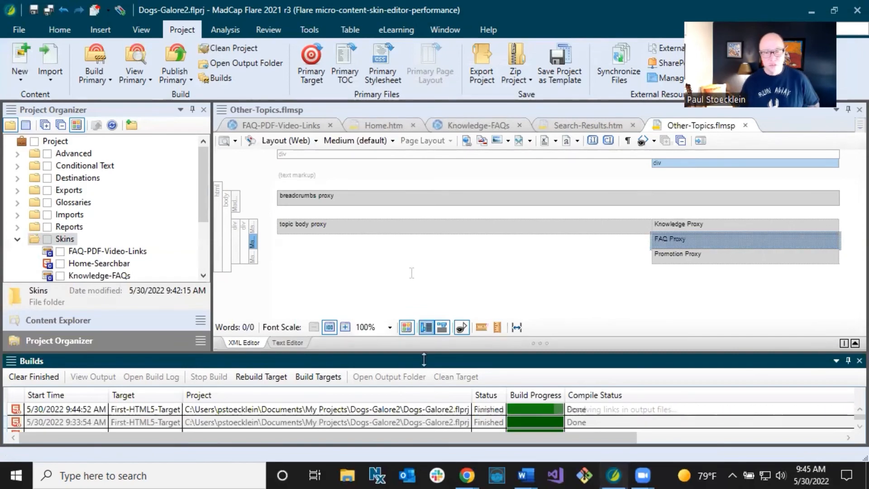
pyautogui.doubleClick(426, 409)
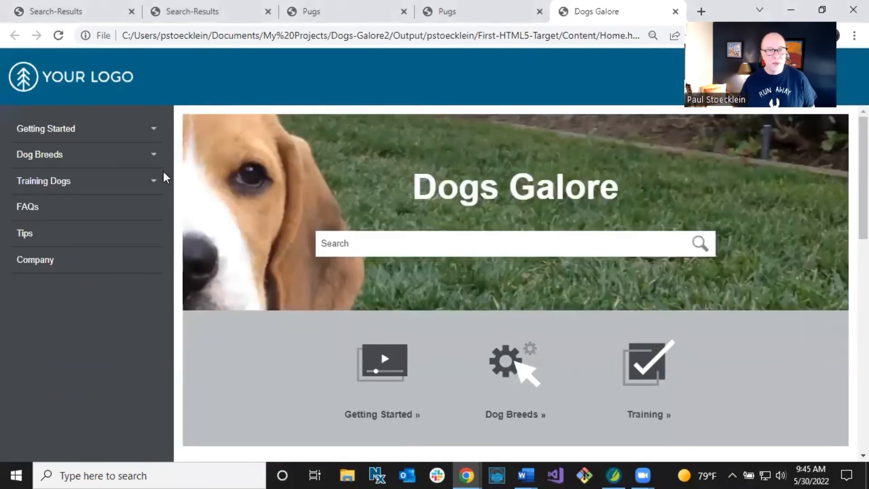
pyautogui.click(157, 156)
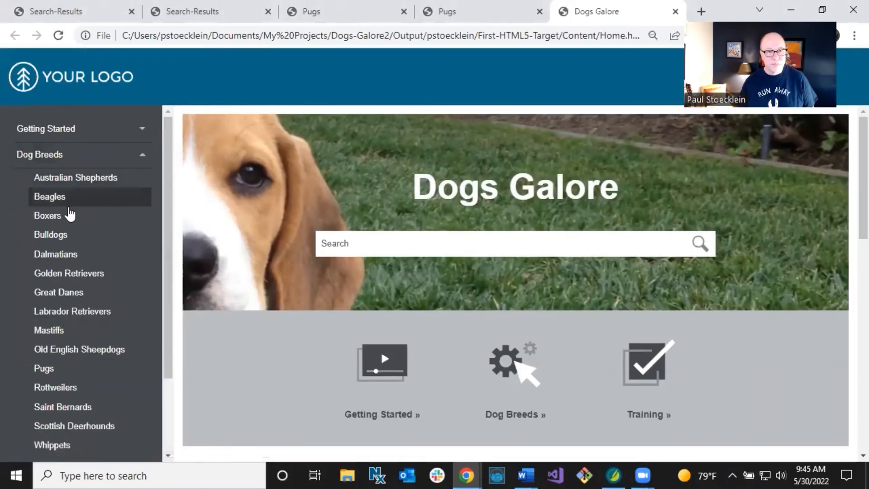
pyautogui.click(59, 219)
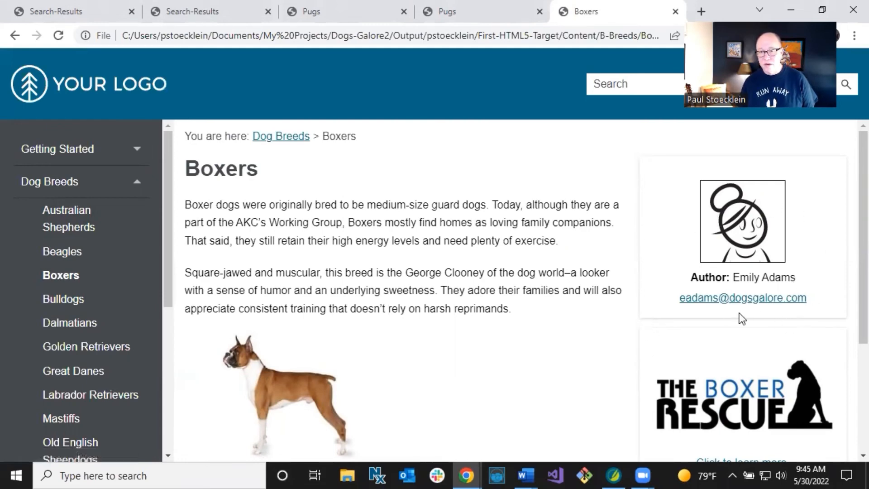
pyautogui.scroll(-3, 586, 303)
pyautogui.scroll(3, 586, 303)
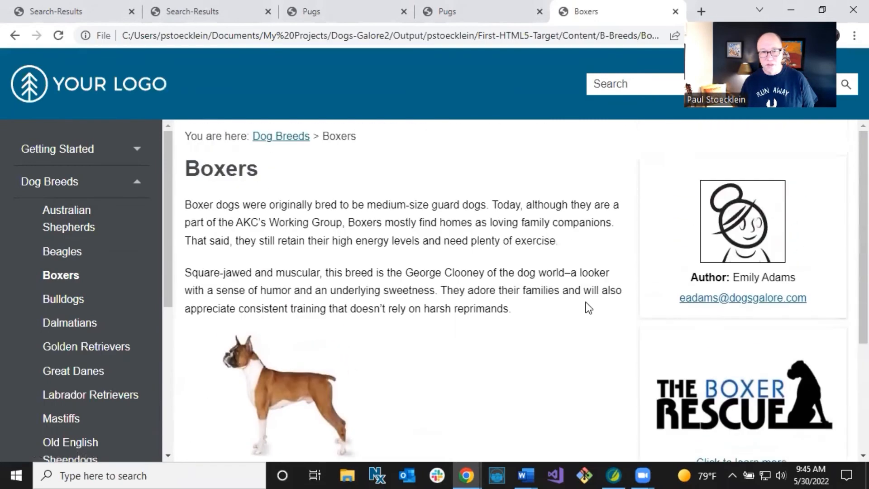
# Open the Pugs topic in the output and examine the box and spacing around the video and PDF links.
pyautogui.scroll(-3, 129, 303)
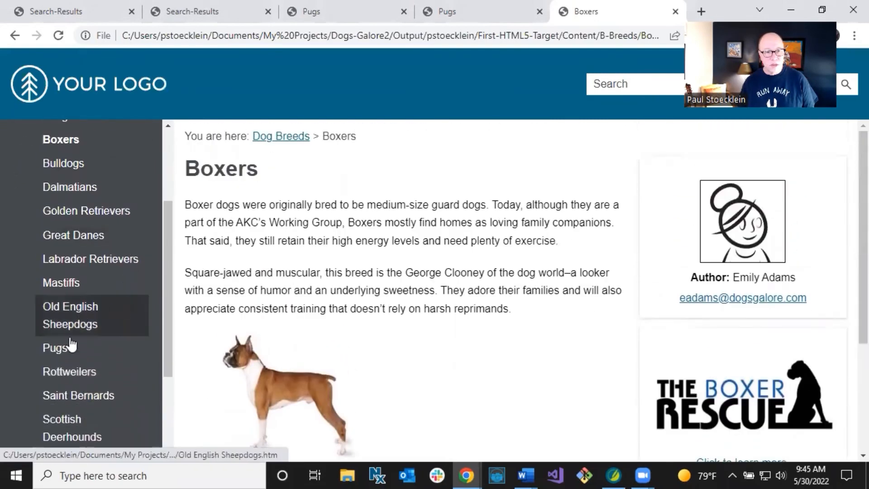
pyautogui.click(68, 347)
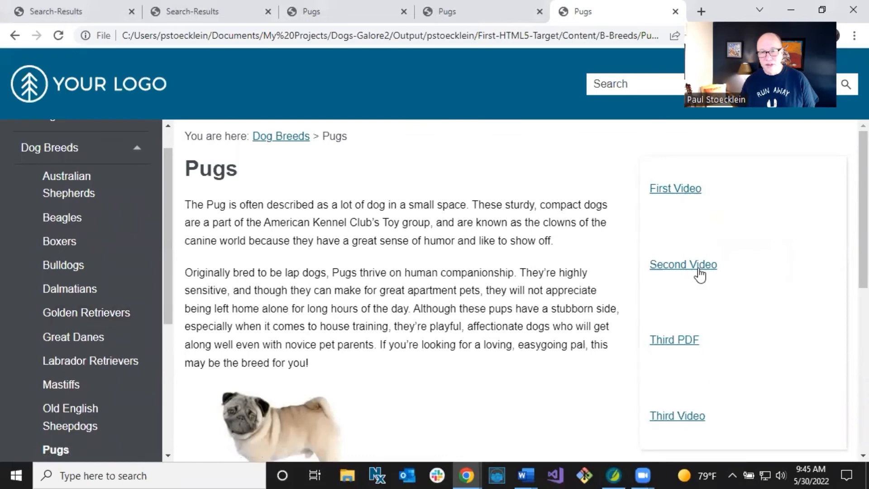
pyautogui.scroll(-2, 731, 262)
pyautogui.scroll(2, 732, 261)
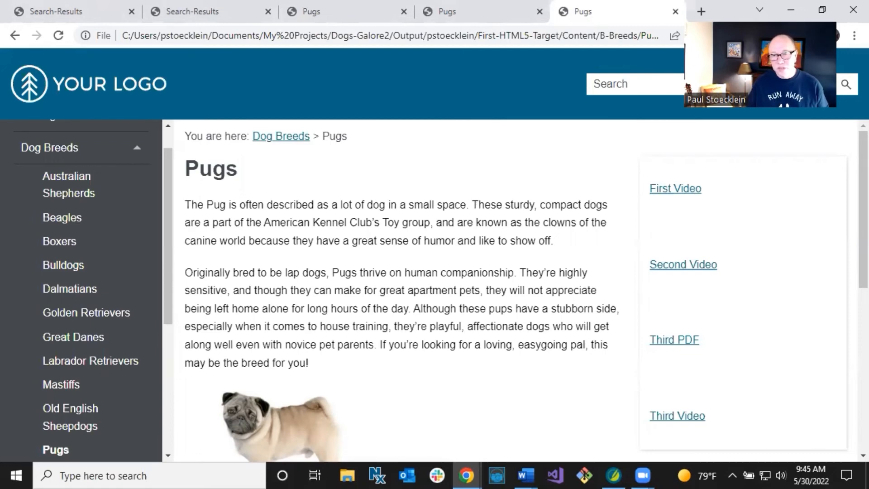
# Switch to MadCap Flare and, in the FAQ-PDF-Video-Links skin, set the bottom margin of the Item style under Micro Content Panel to 0 px.
pyautogui.click(616, 468)
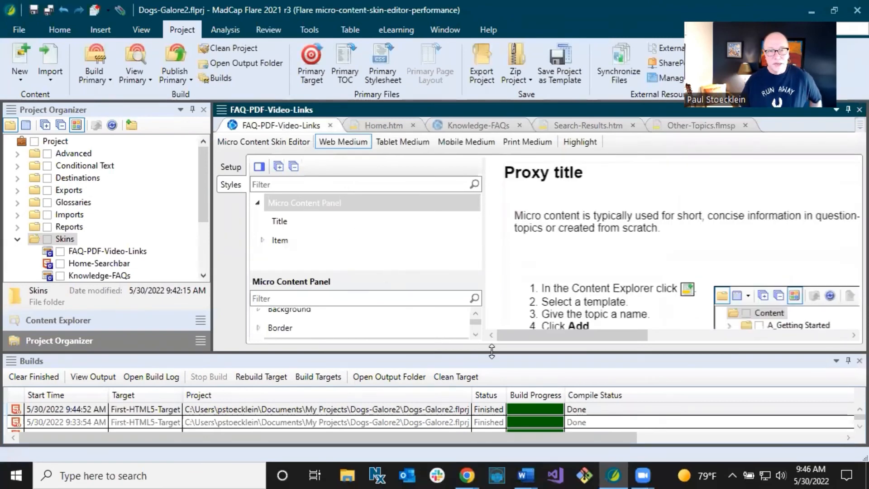
pyautogui.click(859, 361)
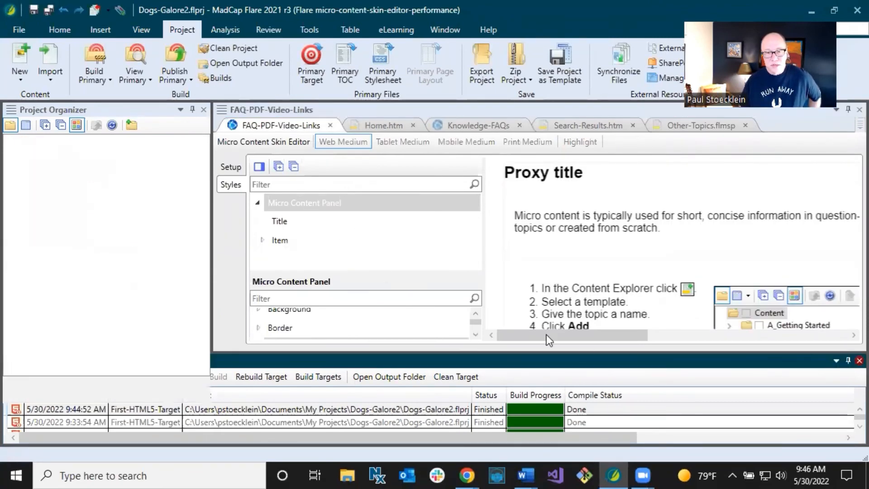
pyautogui.click(258, 347)
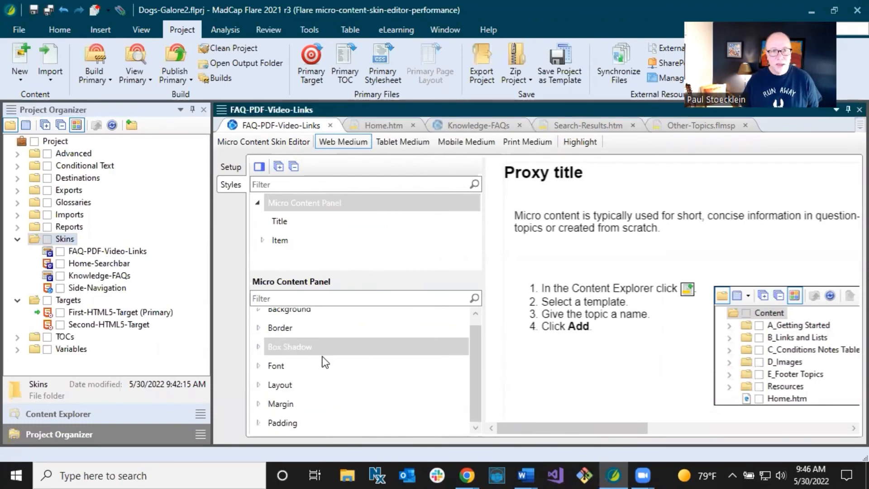
pyautogui.click(285, 241)
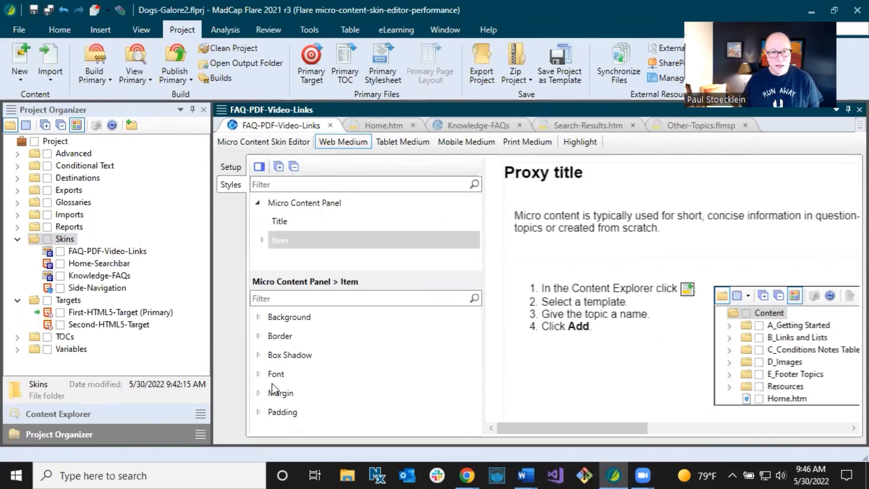
pyautogui.click(262, 392)
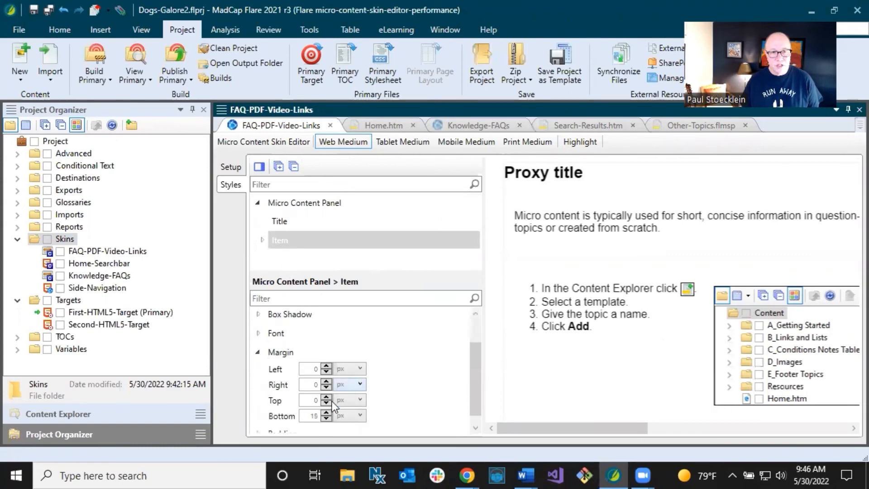
pyautogui.click(309, 417)
pyautogui.write('0')
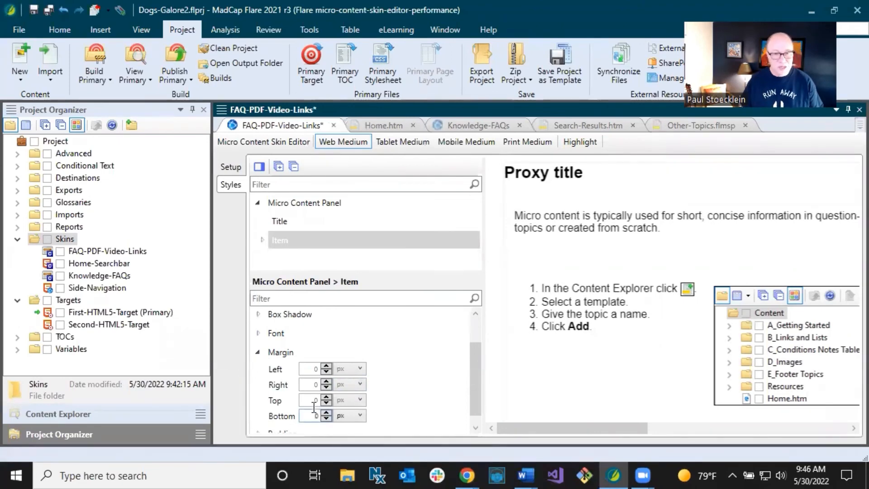
# Set the Item style's left, right, top and bottom padding to 0 px and save all files.
pyautogui.scroll(-1, 405, 358)
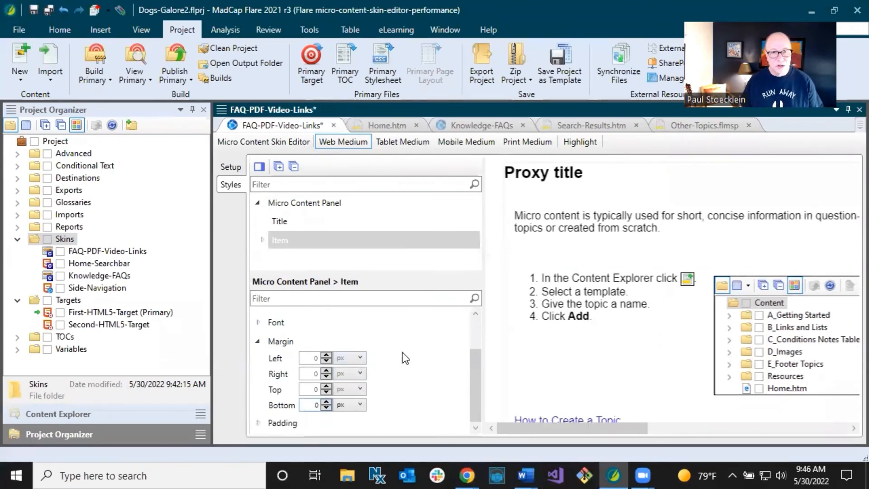
pyautogui.click(258, 423)
pyautogui.scroll(-2, 412, 379)
pyautogui.click(309, 374)
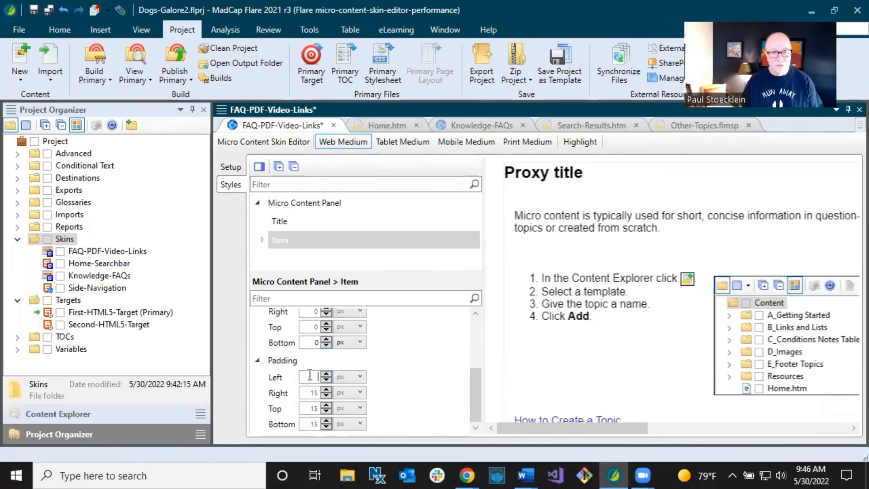
pyautogui.write('0')
pyautogui.click(314, 394)
pyautogui.write('0')
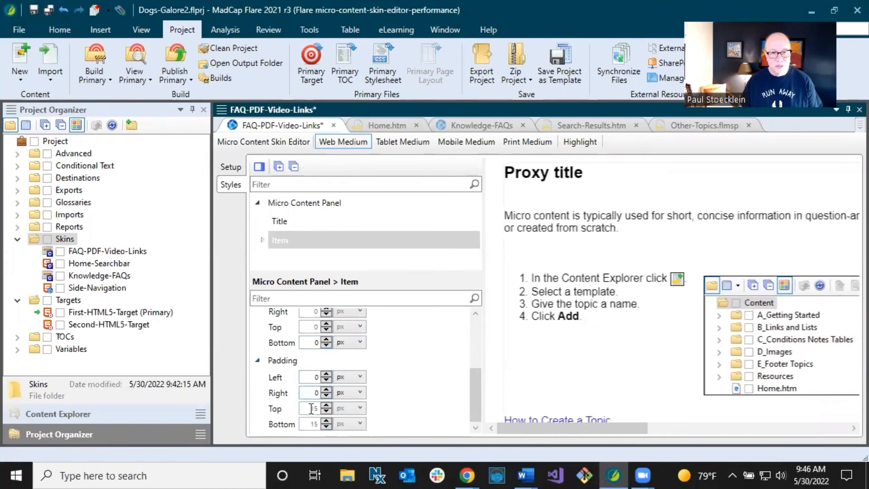
pyautogui.click(311, 409)
pyautogui.write('0')
pyautogui.click(312, 423)
pyautogui.write('0')
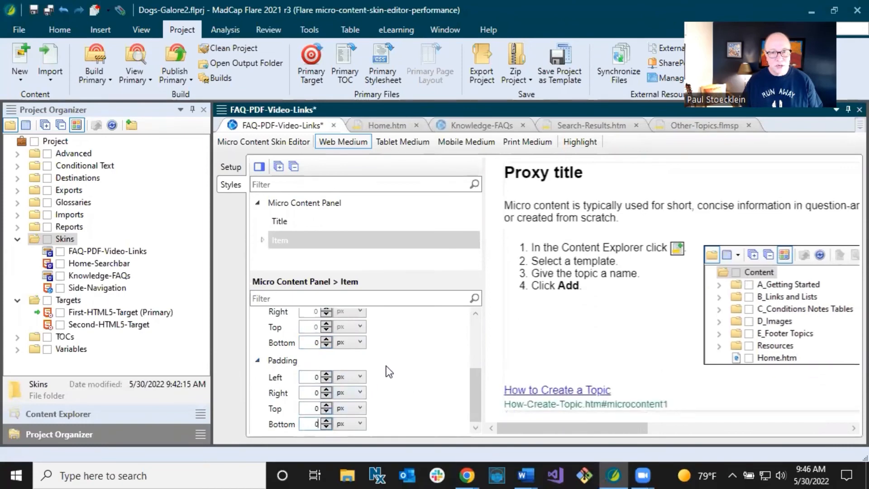
pyautogui.click(387, 366)
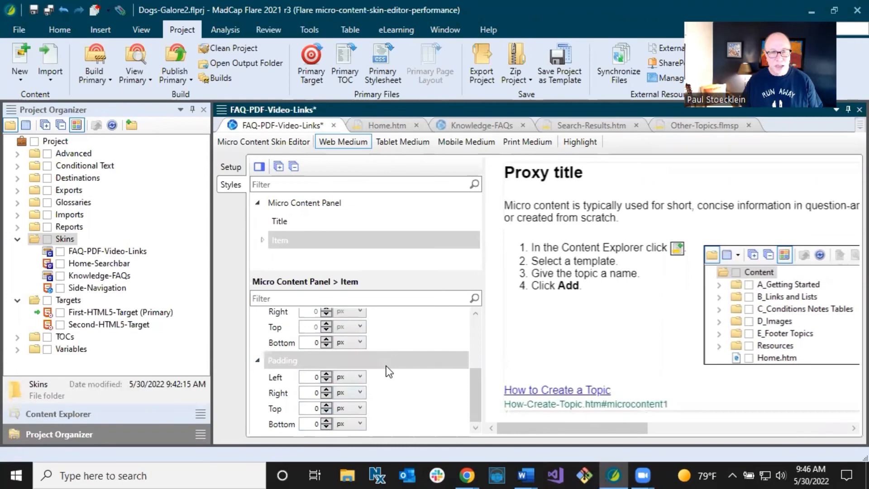
pyautogui.click(49, 11)
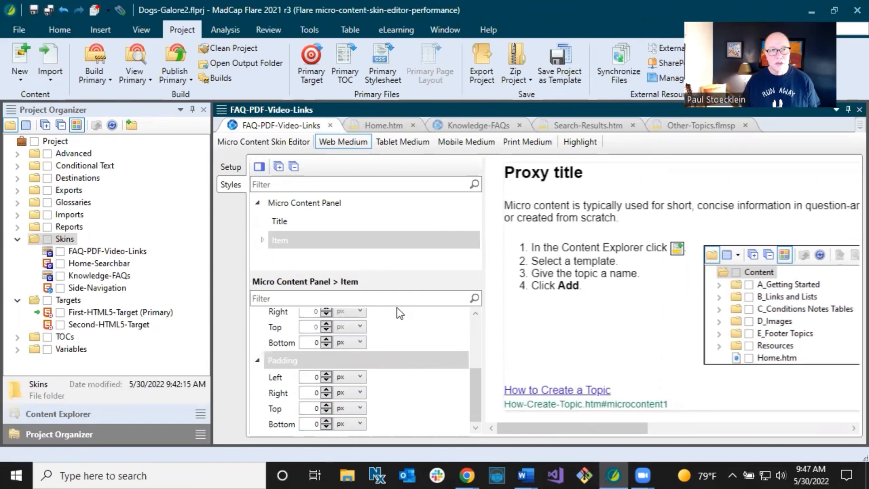
# Rebuild First-HTML5-Target and view the Pugs topic under Dog Breeds in the new output.
pyautogui.click(97, 59)
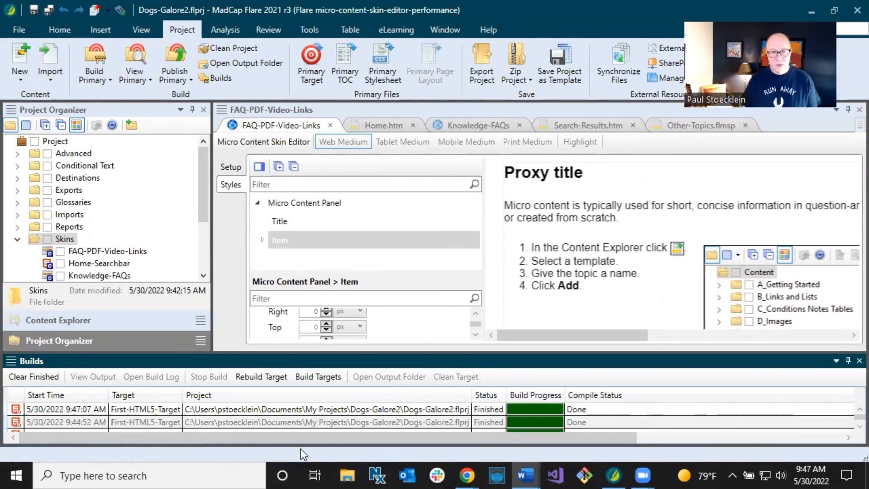
pyautogui.doubleClick(333, 409)
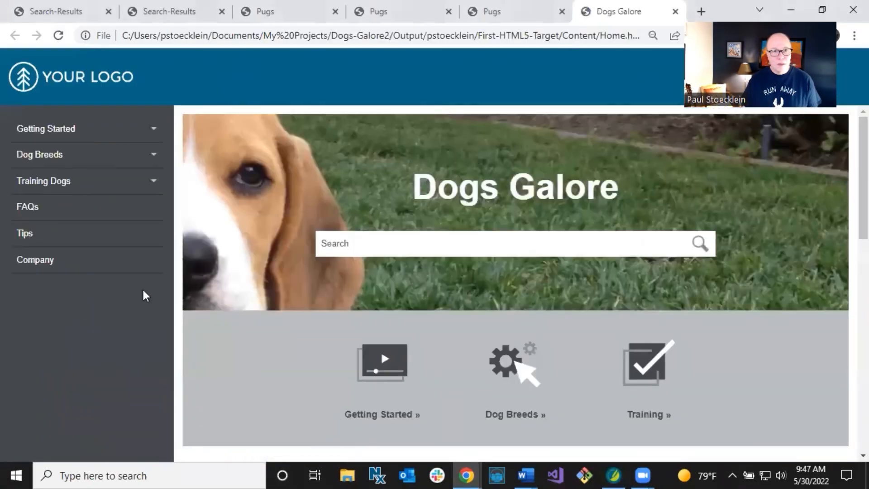
pyautogui.click(152, 155)
pyautogui.click(68, 369)
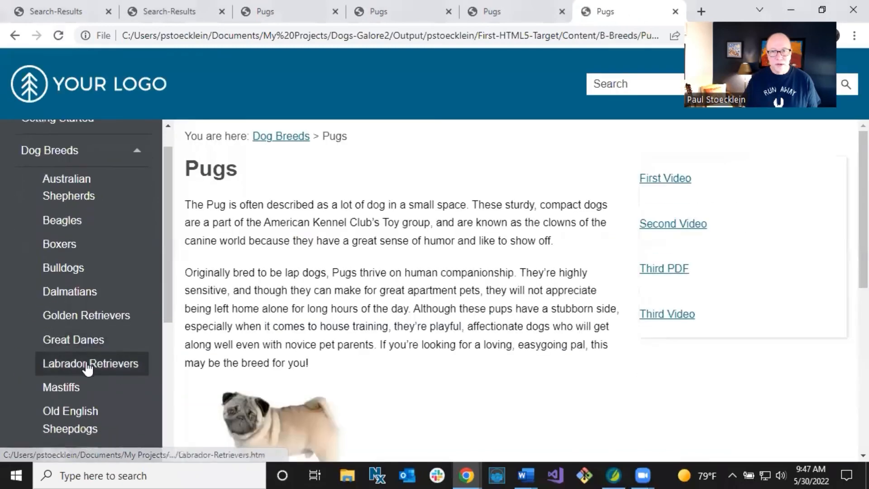